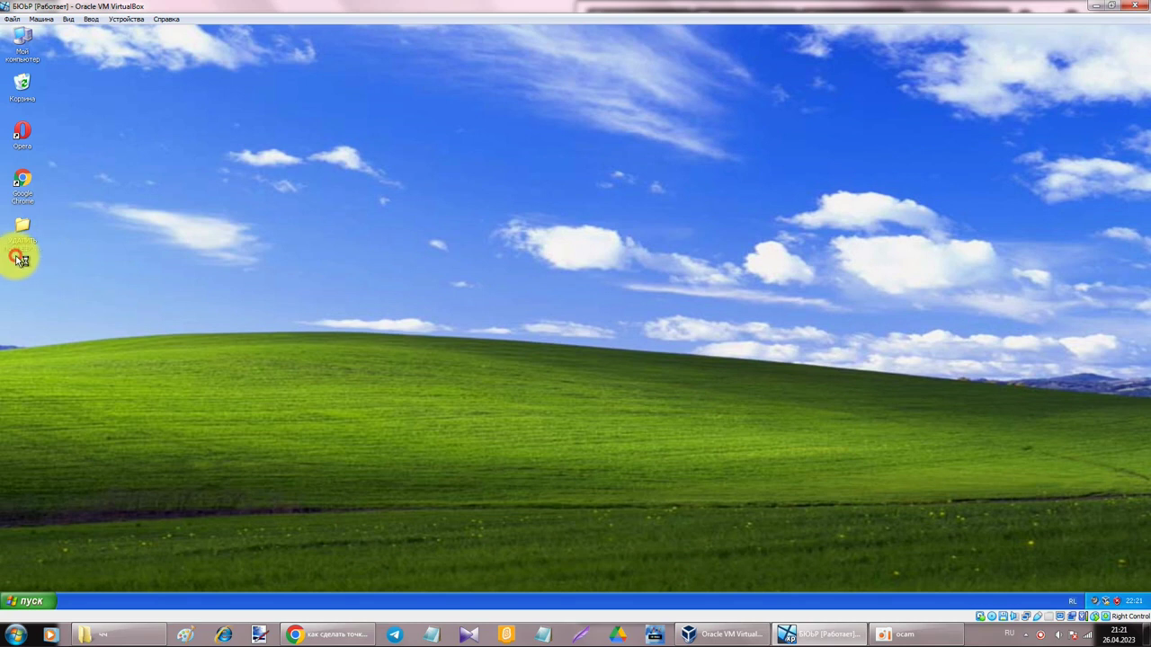
View the contents of the desktop folder УДАЛИТЬ ПОСЛЕ ВОССТАНОВЛЕНИЯ!!! and close it.
{"action": "left_click_drag", "start_coordinate": [455, 239], "coordinate": [4, 315]}
{"action": "left_click", "coordinate": [247, 509]}
{"action": "left_click", "coordinate": [509, 91]}
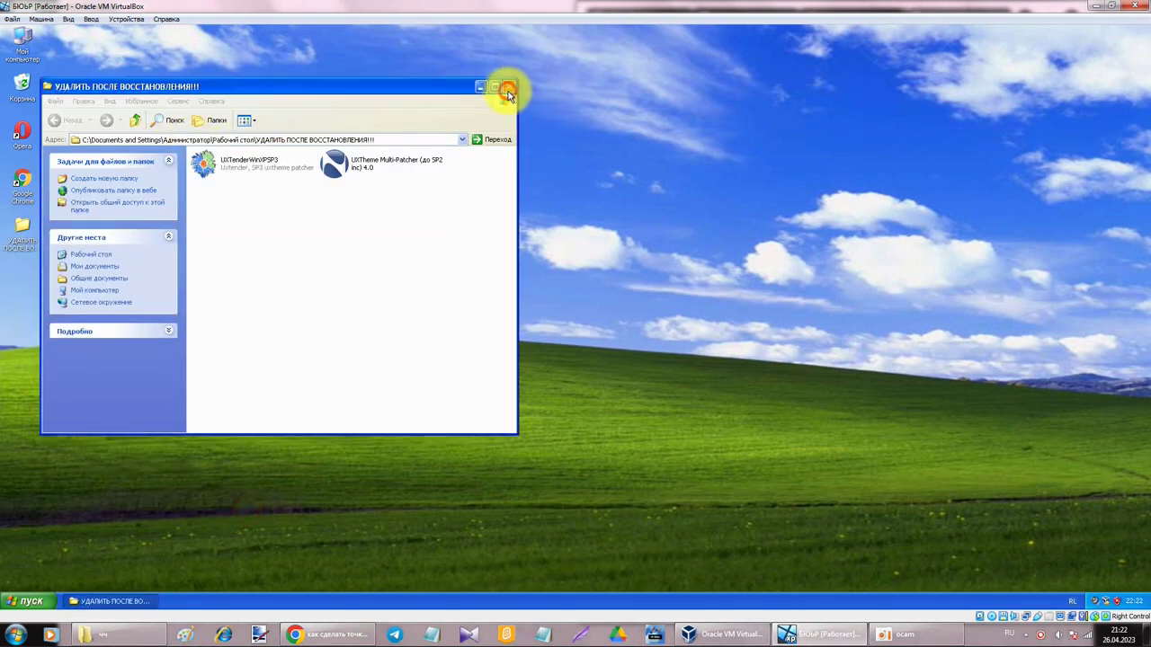
{"action": "left_click", "coordinate": [11, 604]}
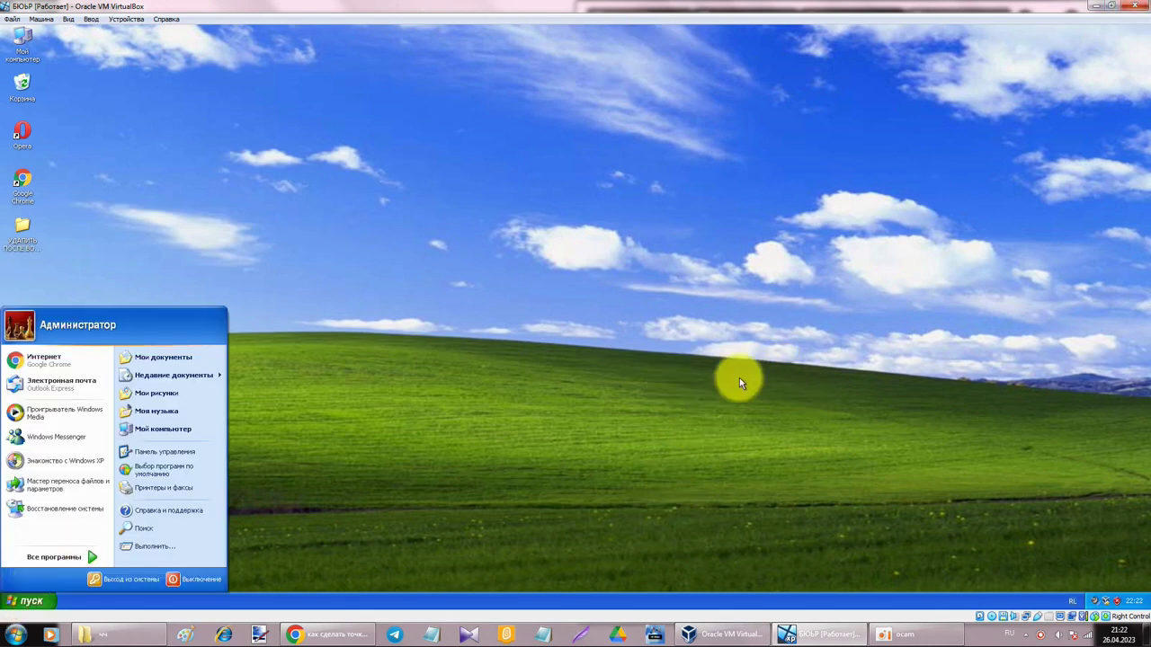
{"action": "left_click_drag", "start_coordinate": [905, 310], "coordinate": [471, 556]}
{"action": "left_click_drag", "start_coordinate": [730, 460], "coordinate": [329, 645]}
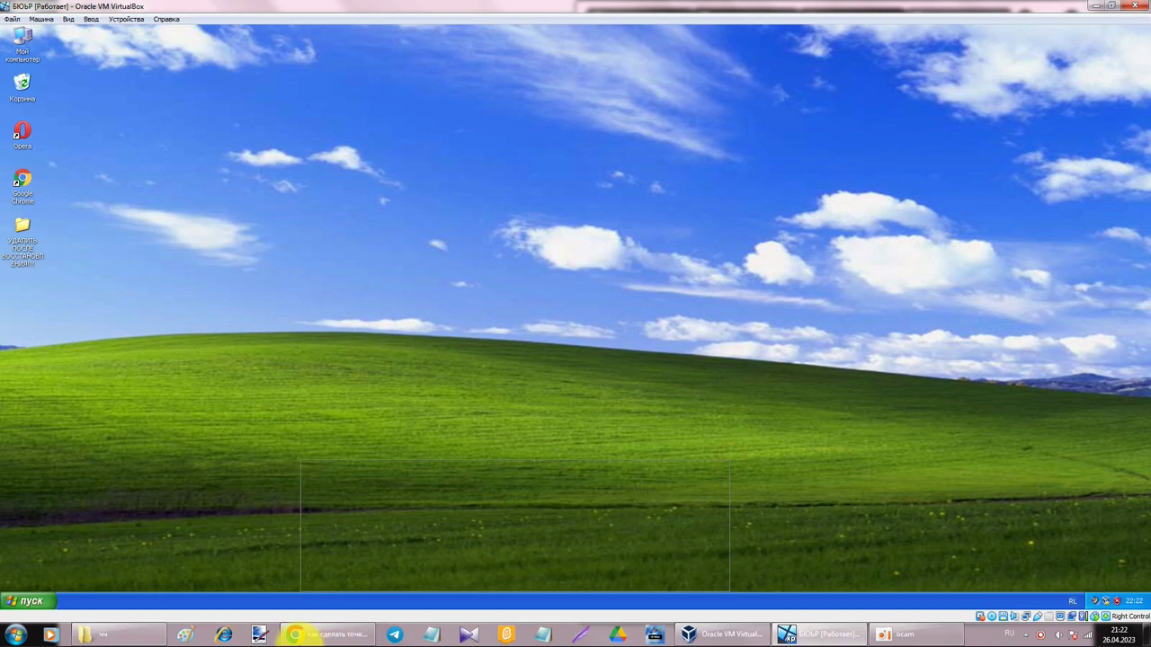
{"action": "double_click", "coordinate": [20, 185]}
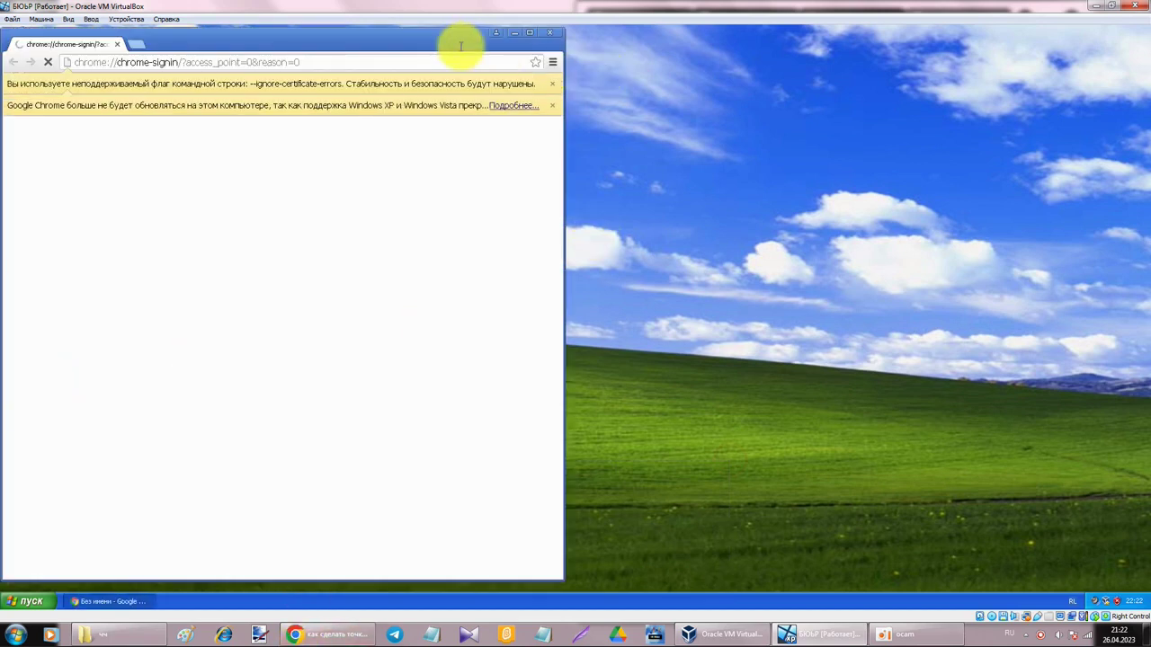
{"action": "left_click_drag", "start_coordinate": [460, 45], "coordinate": [799, 51]}
{"action": "left_click", "coordinate": [895, 41]}
{"action": "left_click", "coordinate": [232, 221]}
{"action": "left_click", "coordinate": [63, 598]}
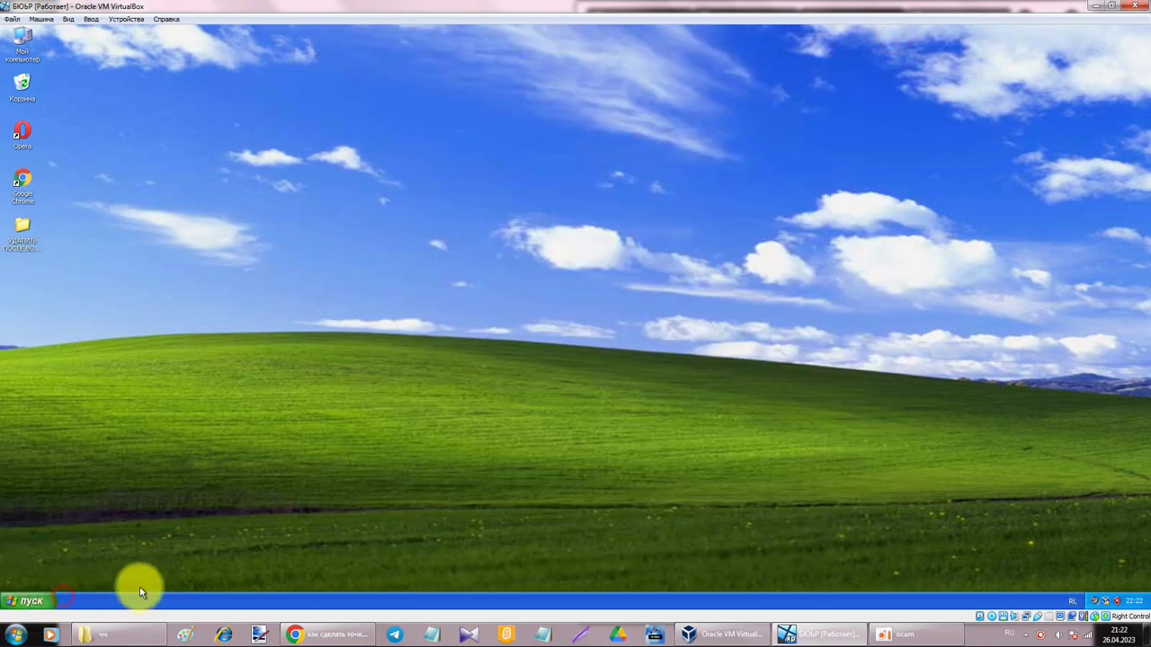
{"action": "left_click", "coordinate": [463, 531]}
{"action": "left_click_drag", "start_coordinate": [476, 581], "coordinate": [1142, 634]}
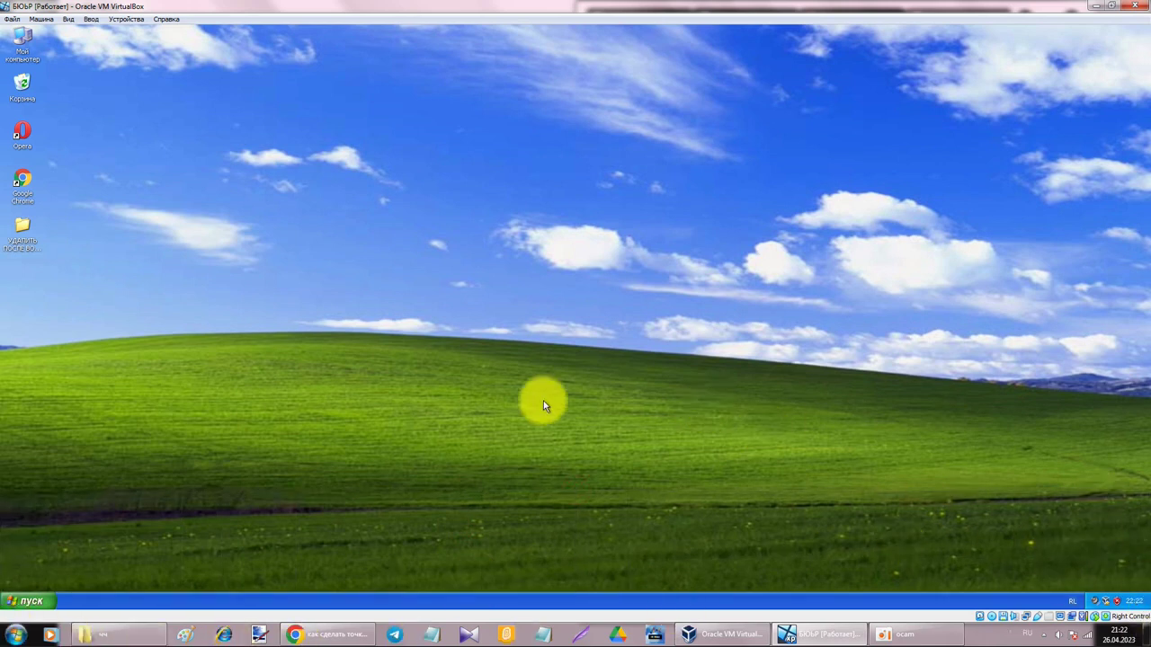
{"action": "left_click_drag", "start_coordinate": [758, 187], "coordinate": [381, 331]}
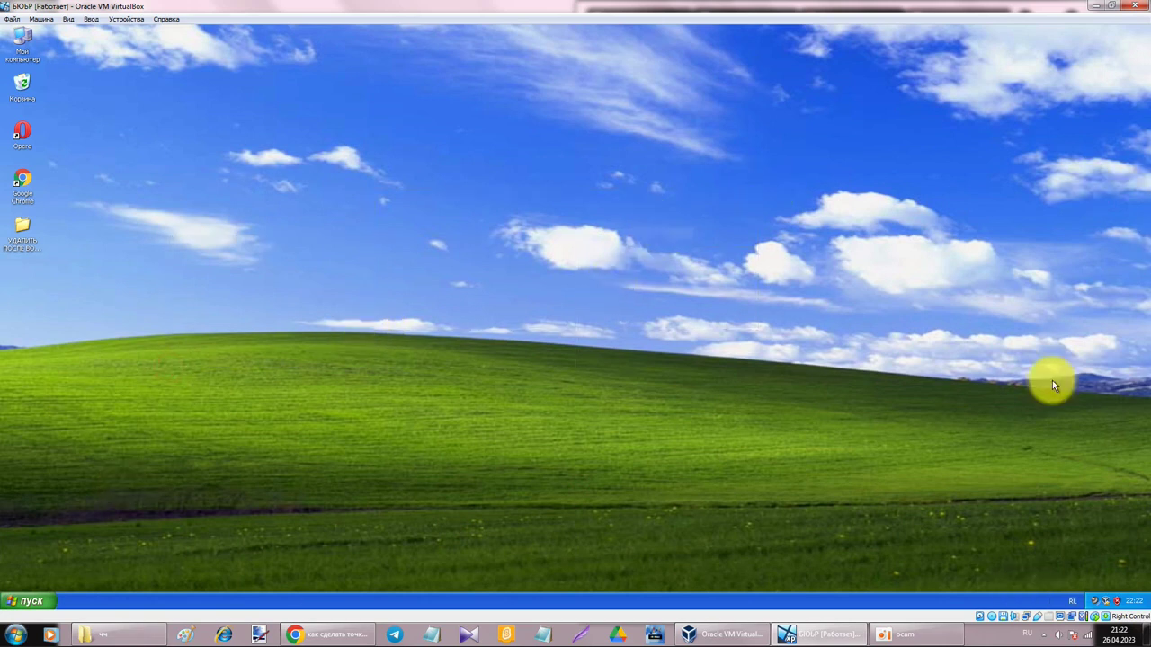
Review the UXTenderWinXPSP3 and UXTheme Multi-Patcher files in the folder УДАЛИТЬ ПОСЛЕ ВОССТАНОВЛЕНИЯ!!!, closing the folder when done.
{"action": "double_click", "coordinate": [30, 233]}
{"action": "left_click_drag", "start_coordinate": [463, 219], "coordinate": [178, 203]}
{"action": "left_click_drag", "start_coordinate": [319, 239], "coordinate": [247, 126]}
{"action": "left_click_drag", "start_coordinate": [425, 198], "coordinate": [194, 144]}
{"action": "left_click", "coordinate": [367, 254]}
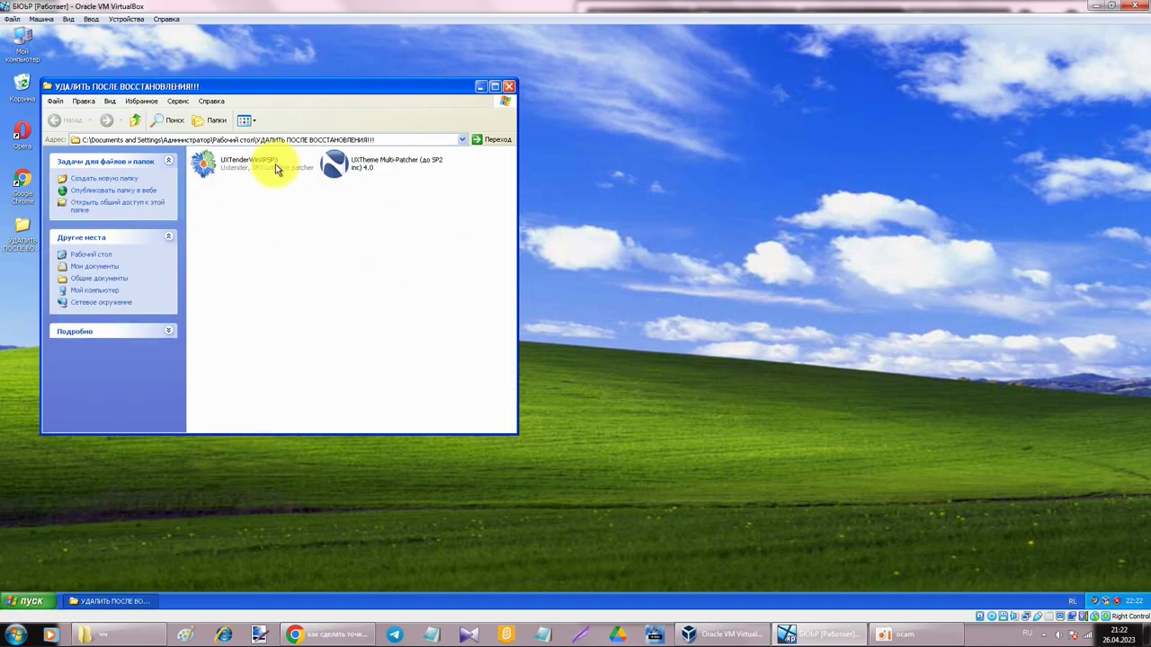
{"action": "left_click", "coordinate": [508, 88]}
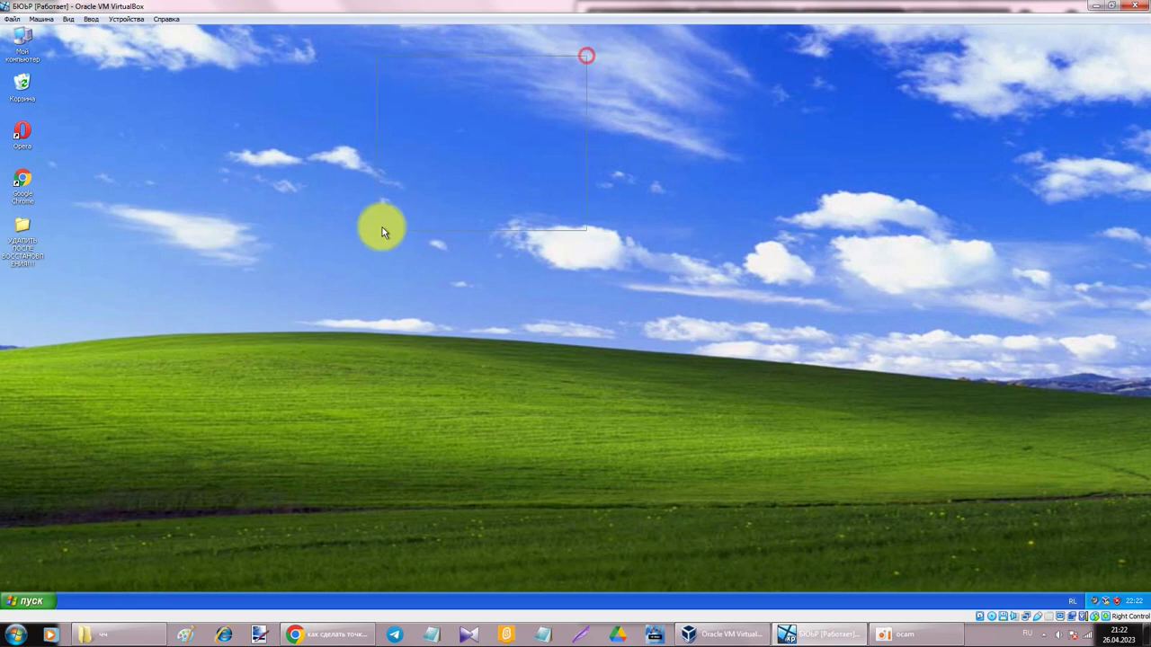
Open System Restore (Восстановление системы) from the system tools of the virtual Windows XP machine.
{"action": "left_click", "coordinate": [5, 603]}
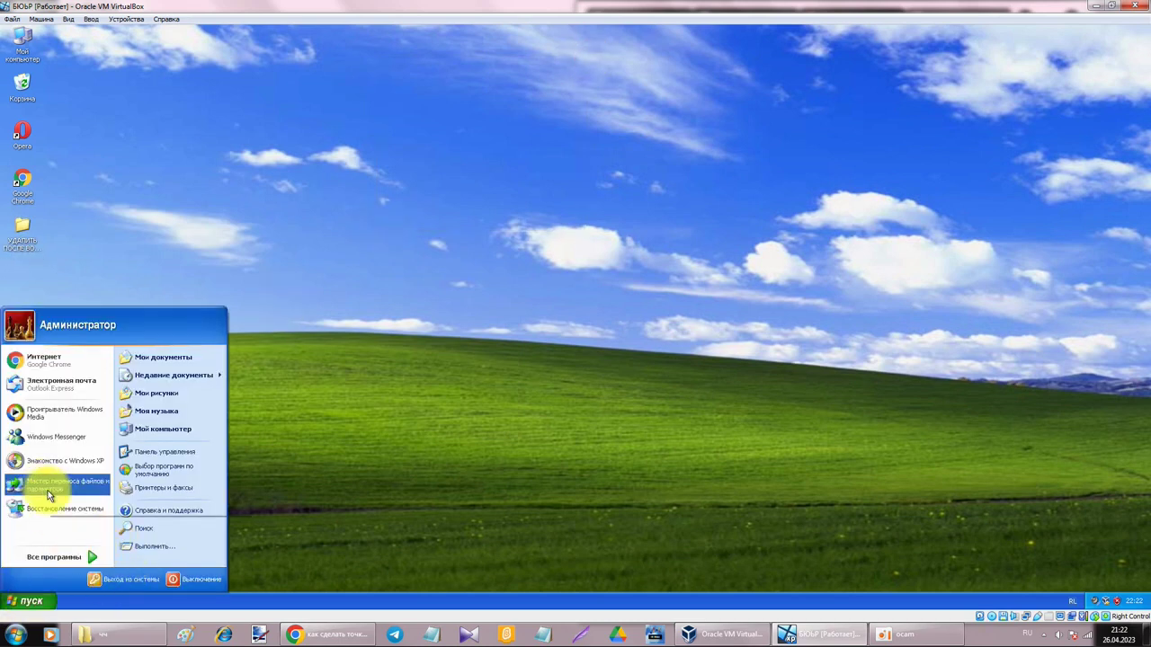
{"action": "mouse_move", "coordinate": [73, 564]}
{"action": "mouse_move", "coordinate": [162, 447]}
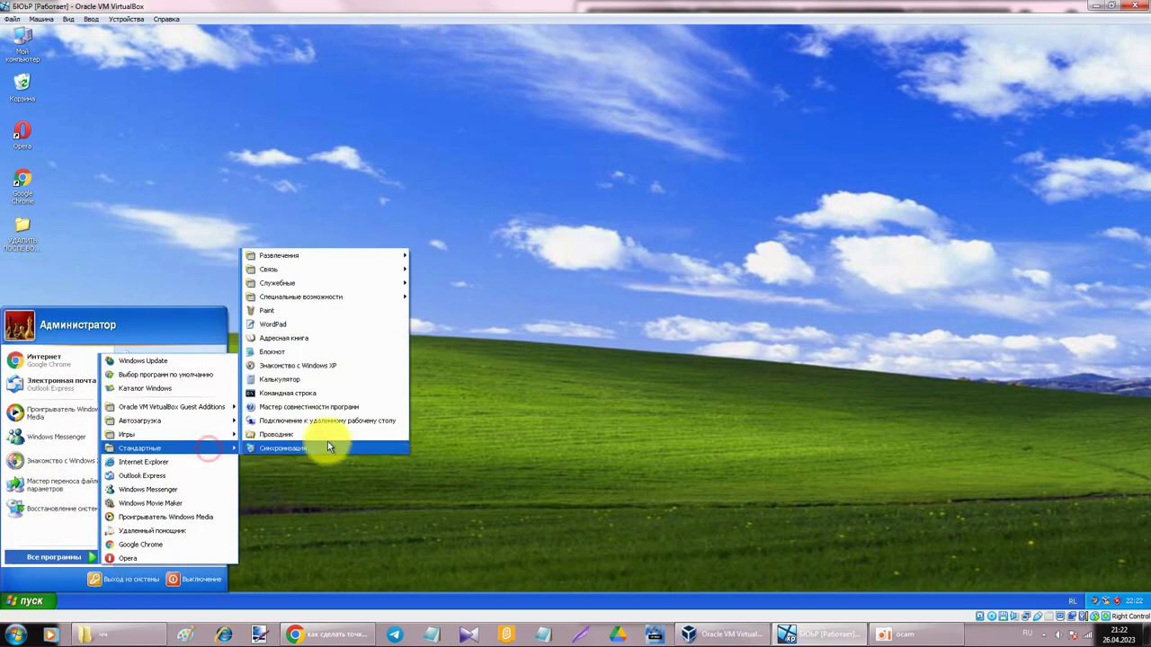
{"action": "mouse_move", "coordinate": [288, 284]}
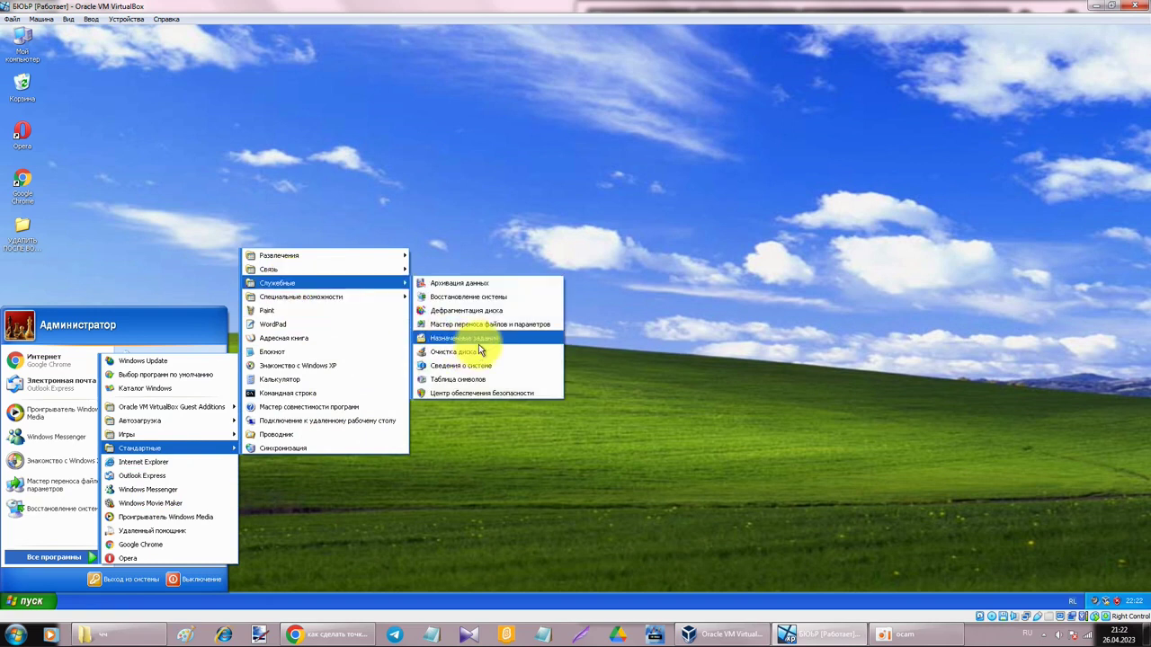
{"action": "left_click", "coordinate": [456, 298]}
Locate and launch the host computer's own System Restore wizard among its system tools and cancel it.
{"action": "left_click", "coordinate": [13, 632]}
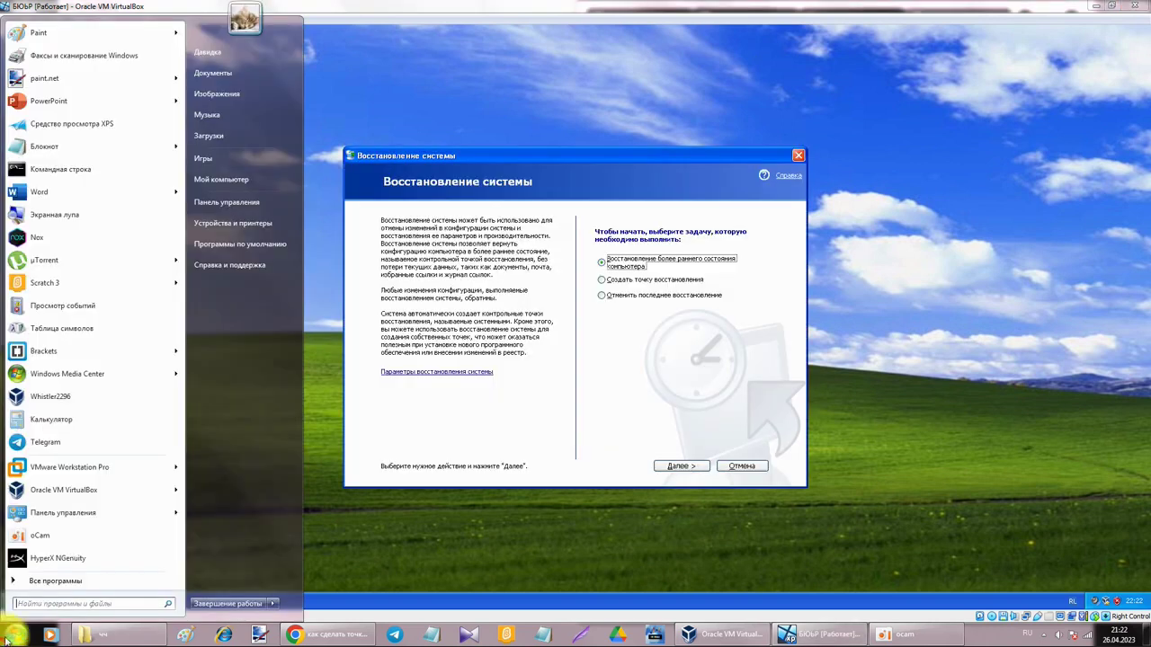
{"action": "left_click", "coordinate": [45, 582]}
{"action": "scroll", "coordinate": [97, 404], "scroll_direction": "down", "scroll_amount": 5}
{"action": "scroll", "coordinate": [90, 423], "scroll_direction": "down", "scroll_amount": 2}
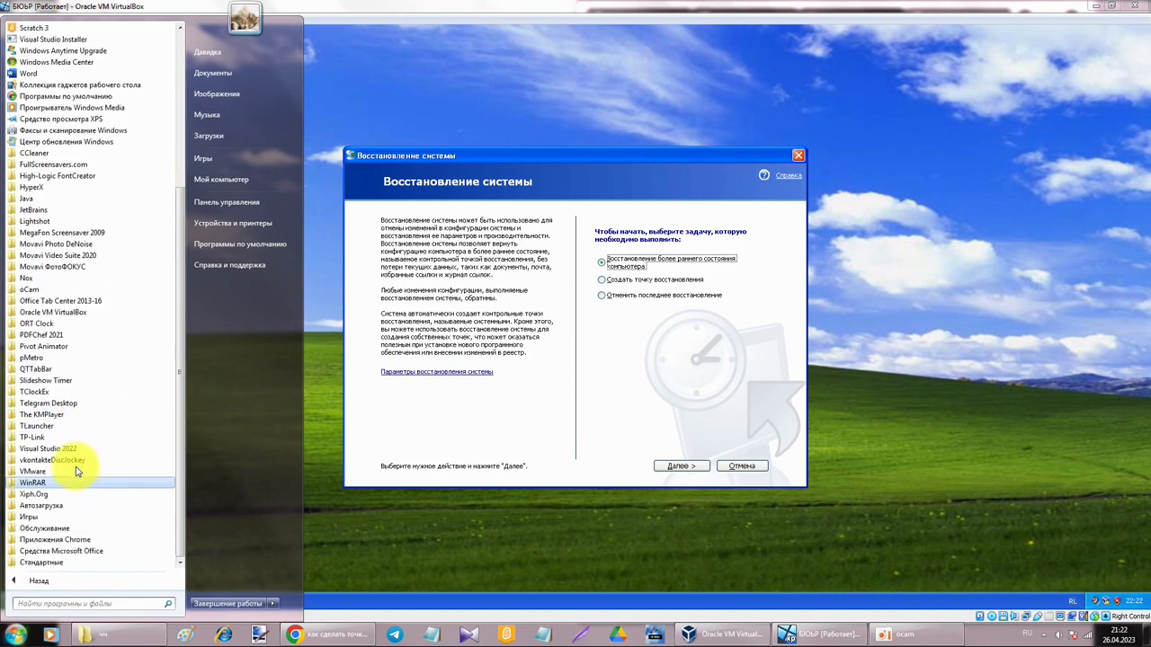
{"action": "left_click", "coordinate": [67, 557]}
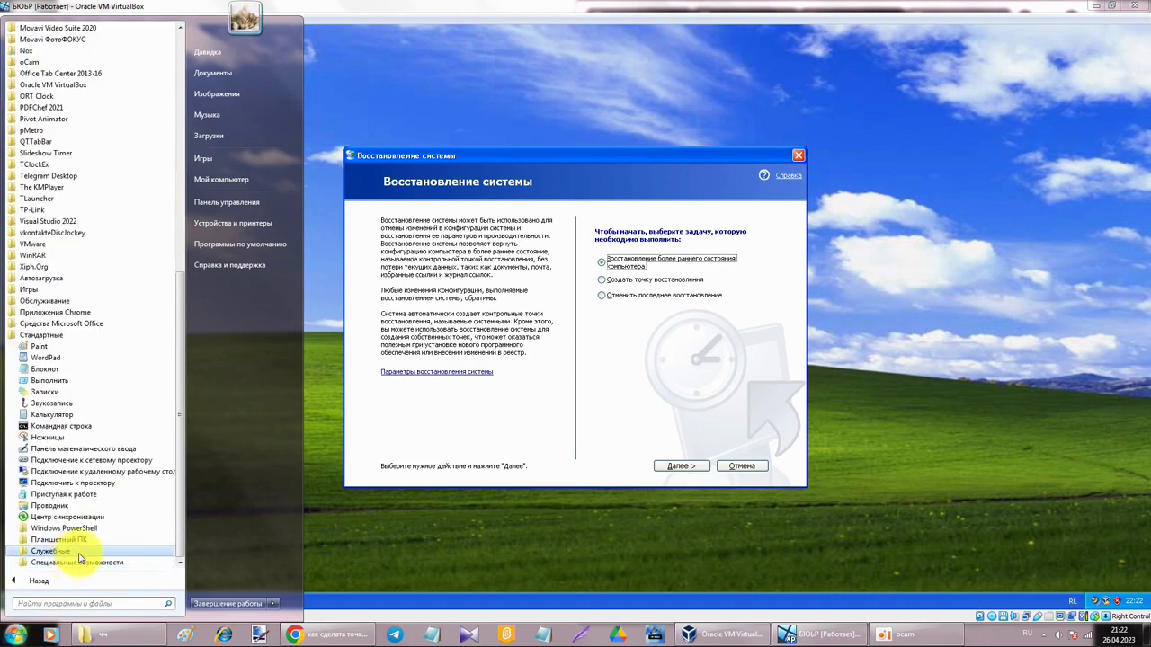
{"action": "left_click", "coordinate": [79, 550]}
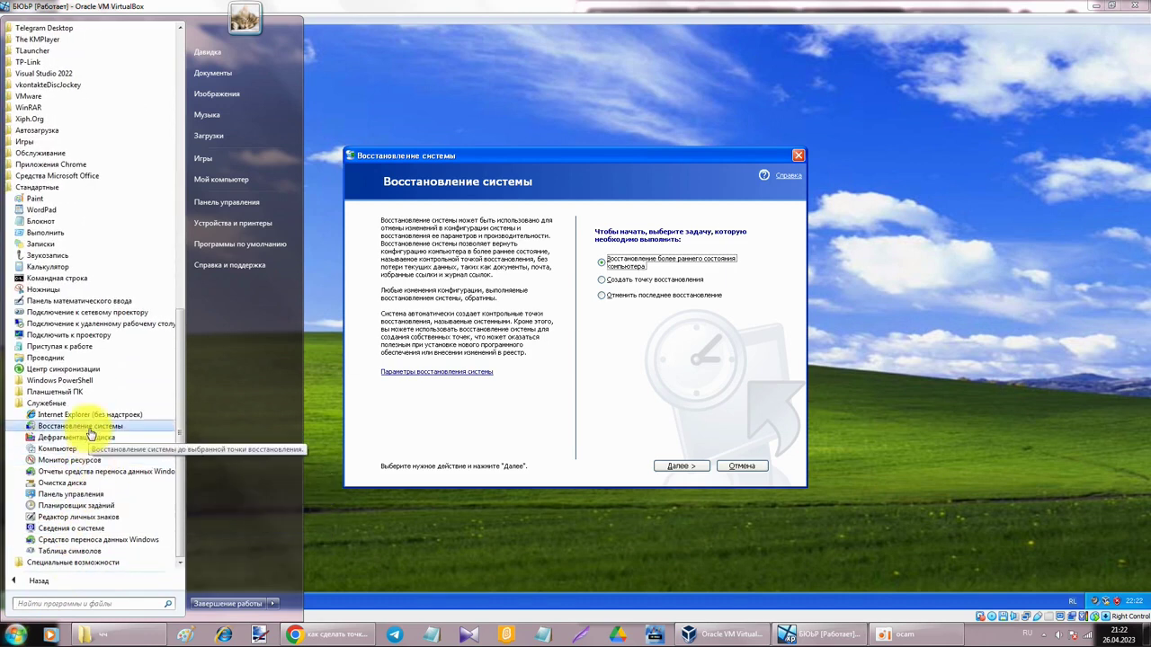
{"action": "left_click", "coordinate": [89, 427]}
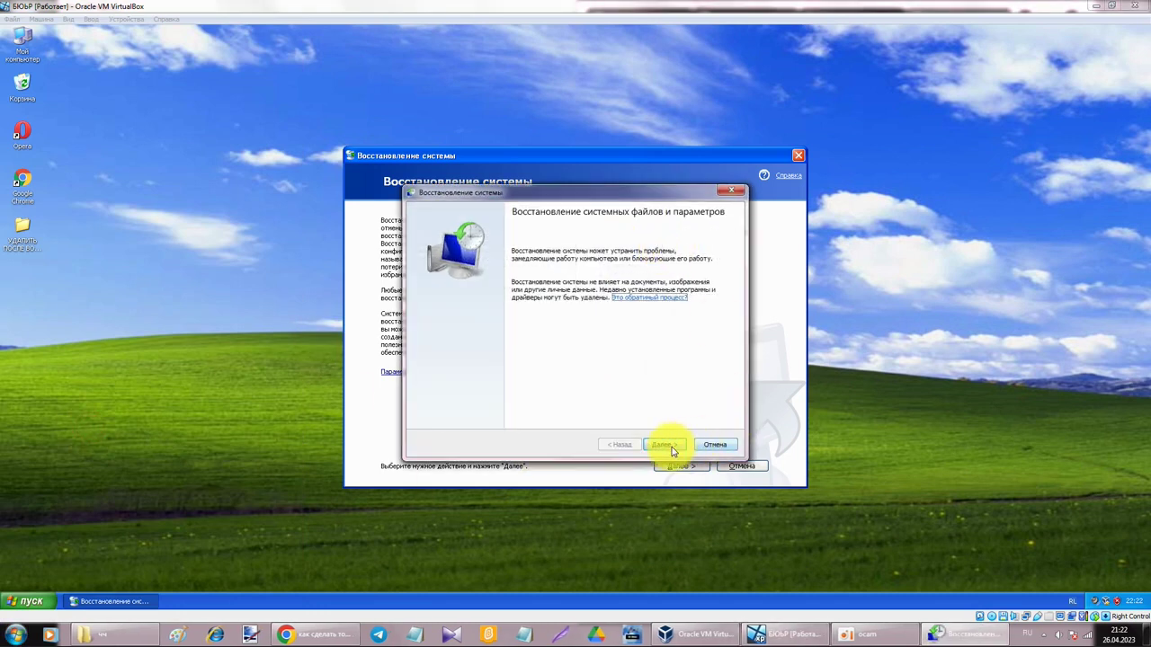
{"action": "left_click", "coordinate": [666, 445]}
{"action": "left_click", "coordinate": [715, 446]}
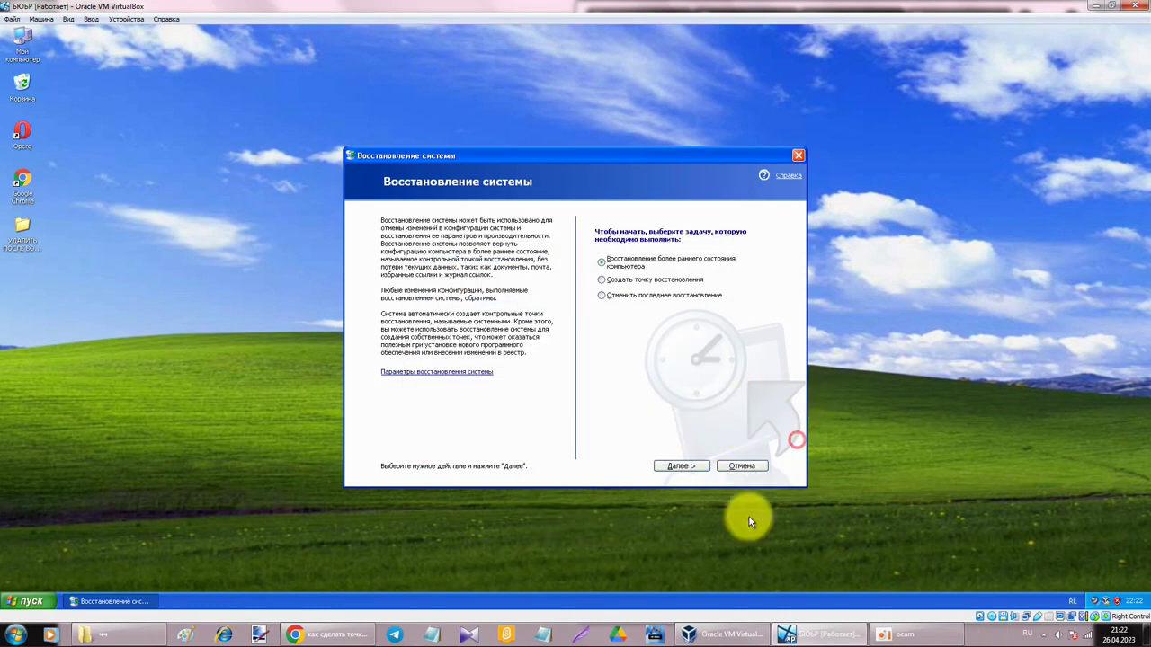
Create a restore point described "Предыдущее состояние системы без лаунчера2" in the virtual machine and close System Restore.
{"action": "left_click", "coordinate": [893, 131]}
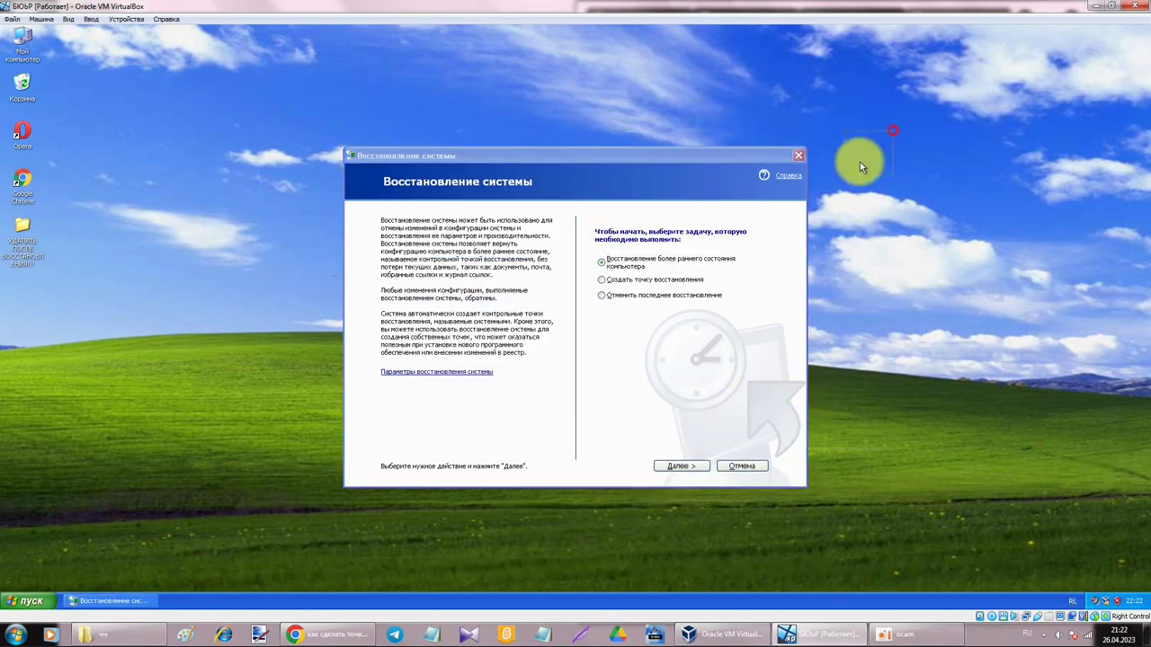
{"action": "left_click", "coordinate": [775, 226]}
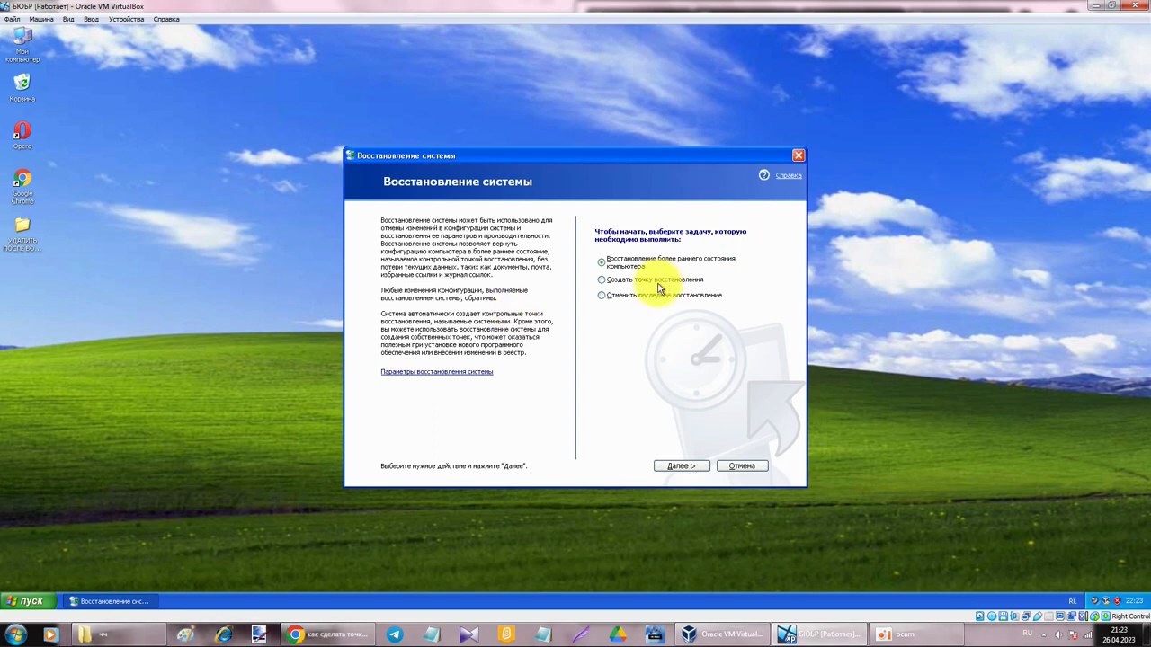
{"action": "left_click", "coordinate": [689, 465]}
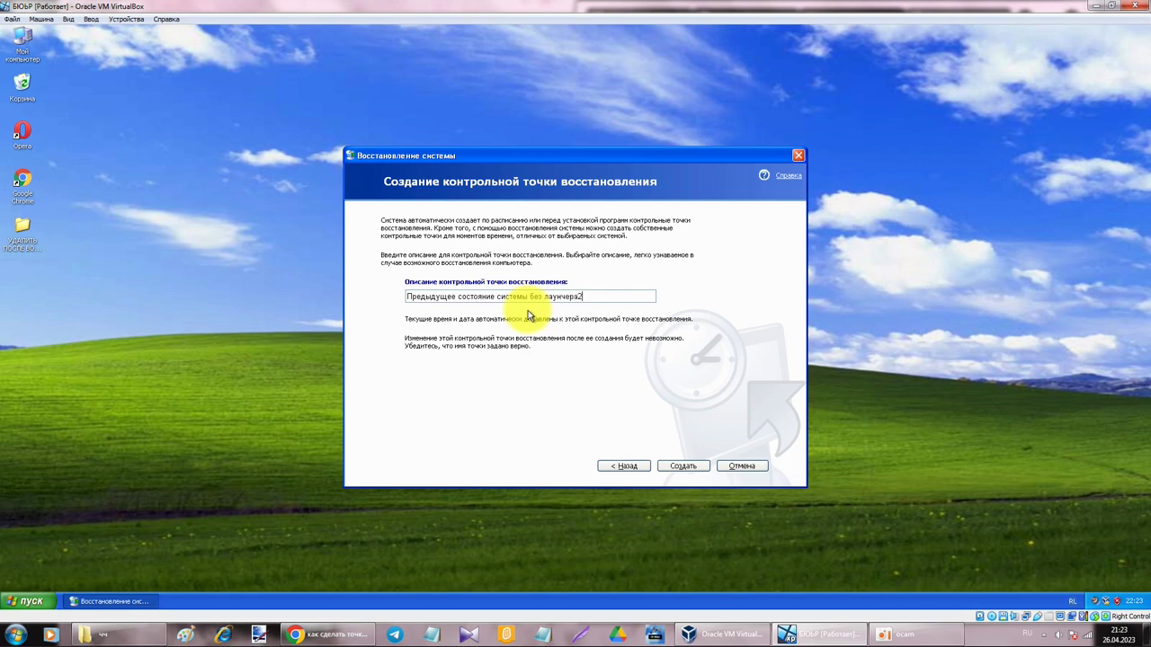
{"action": "left_click", "coordinate": [691, 470]}
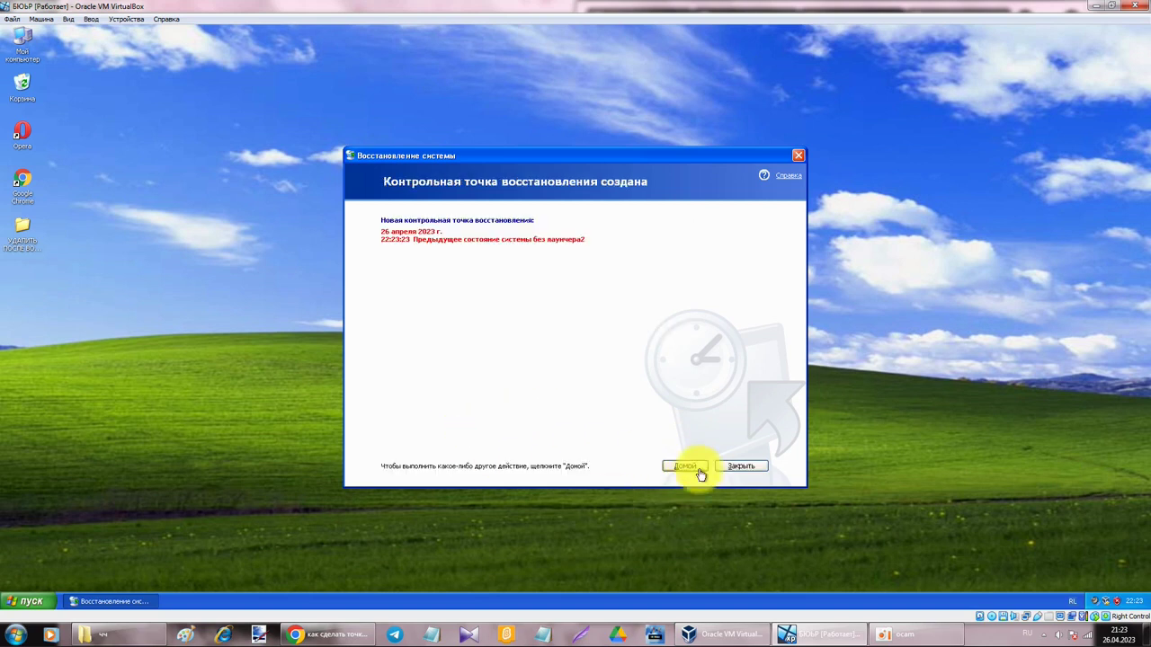
{"action": "left_click", "coordinate": [694, 470]}
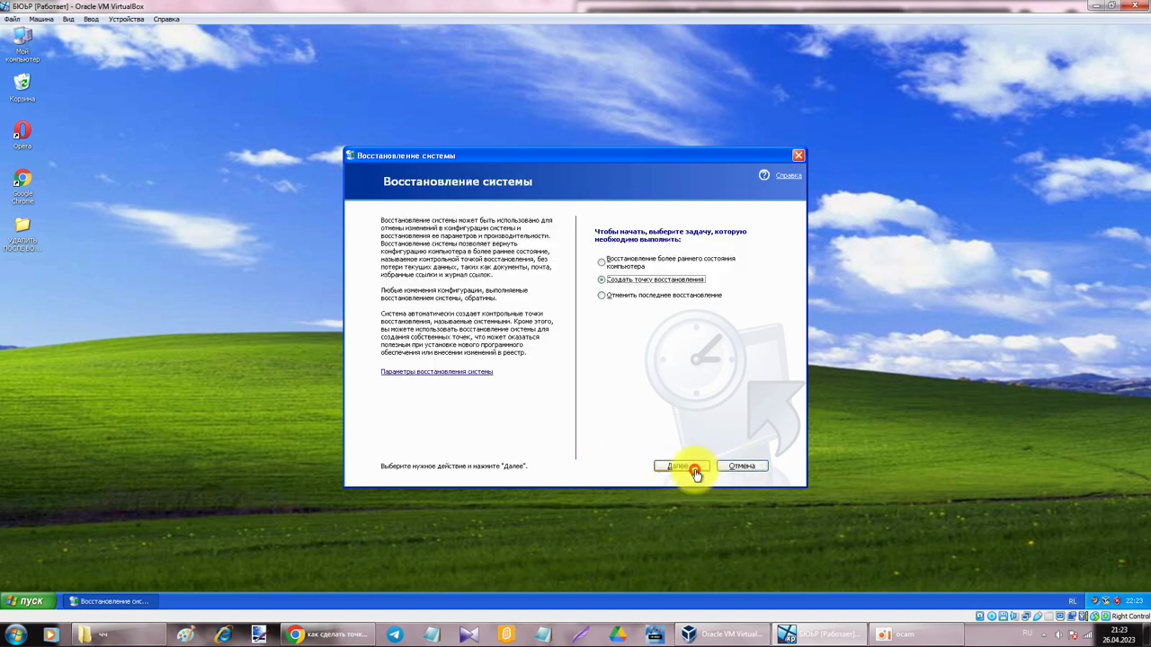
{"action": "left_click", "coordinate": [739, 467]}
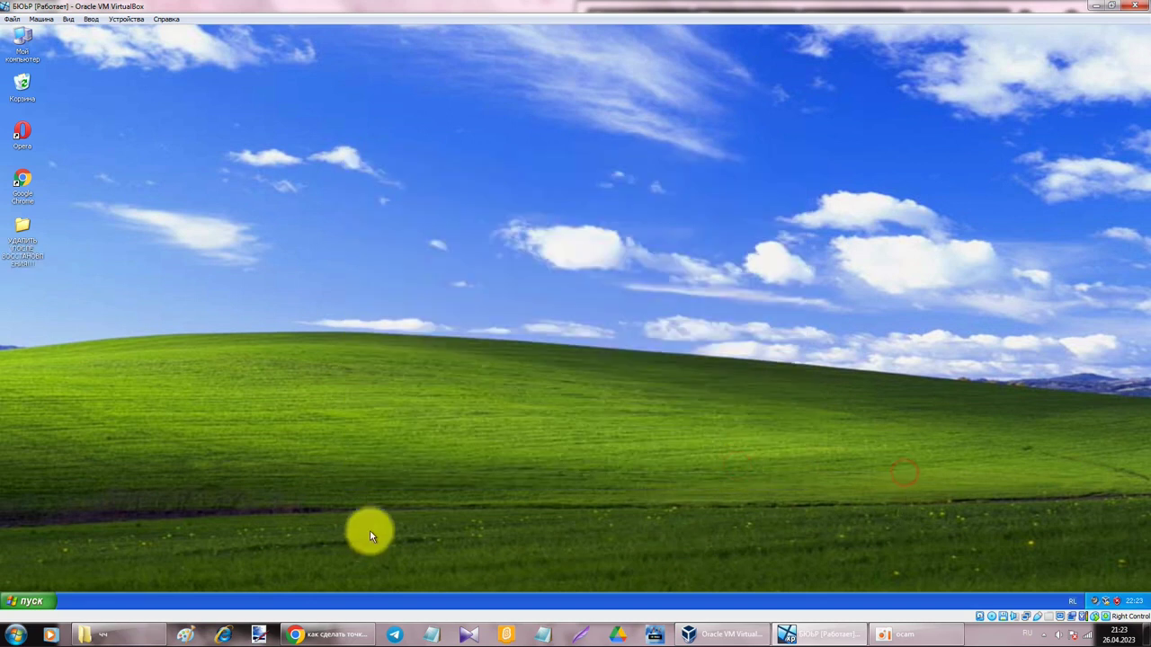
Reopen the patcher folder on the desktop and review the restore points for 26 April 2023 in System Restore, cancelling the wizard.
{"action": "double_click", "coordinate": [24, 226]}
{"action": "left_click_drag", "start_coordinate": [411, 219], "coordinate": [414, 255]}
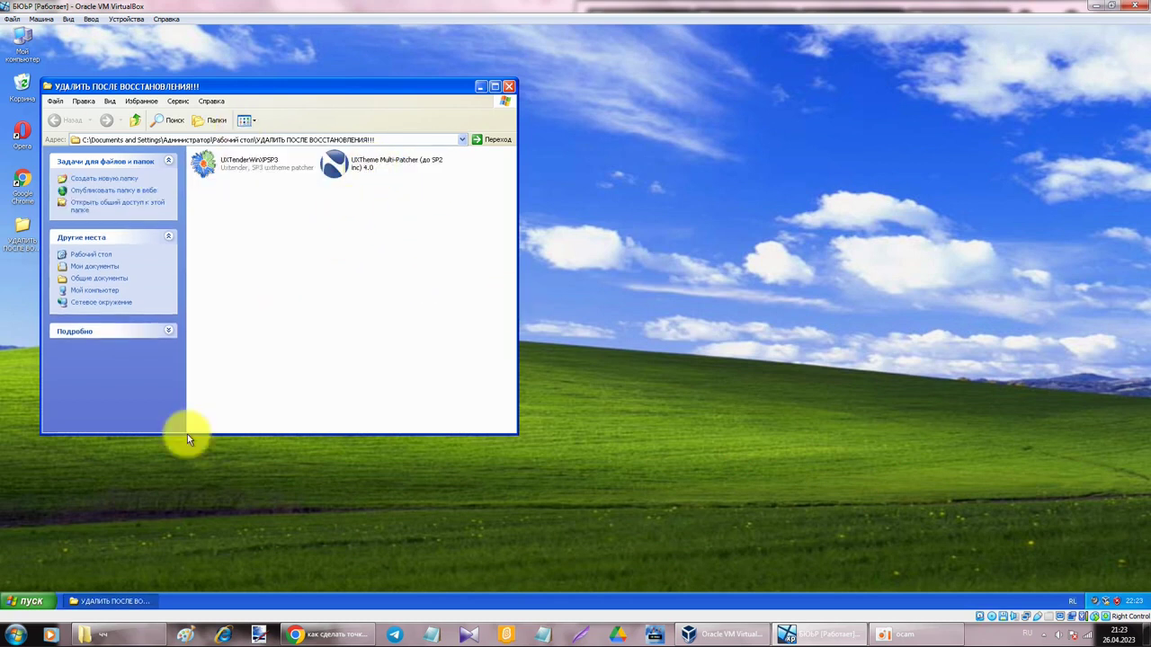
{"action": "left_click", "coordinate": [17, 602]}
{"action": "left_click", "coordinate": [54, 484]}
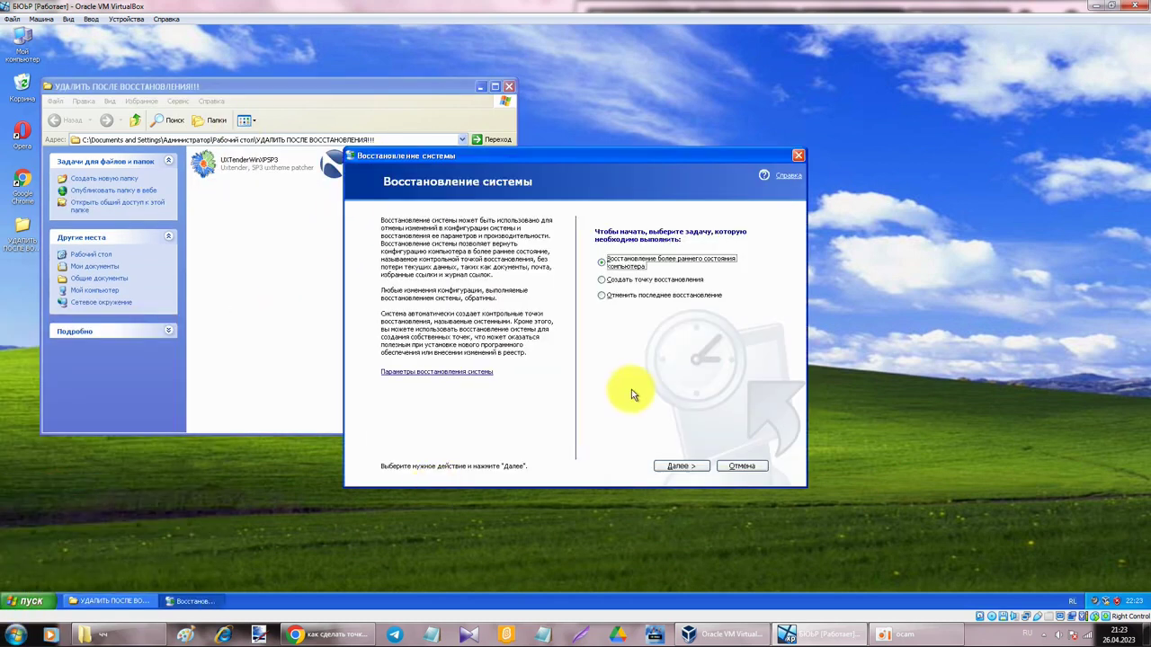
{"action": "left_click", "coordinate": [673, 465]}
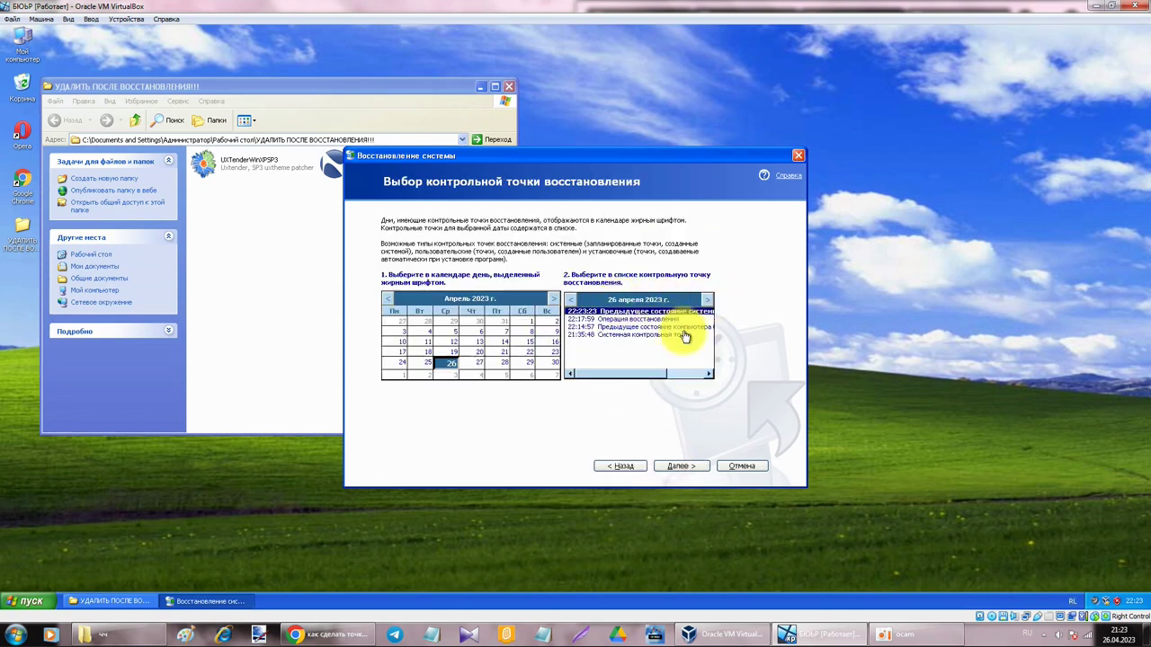
{"action": "left_click_drag", "start_coordinate": [642, 373], "coordinate": [699, 373]}
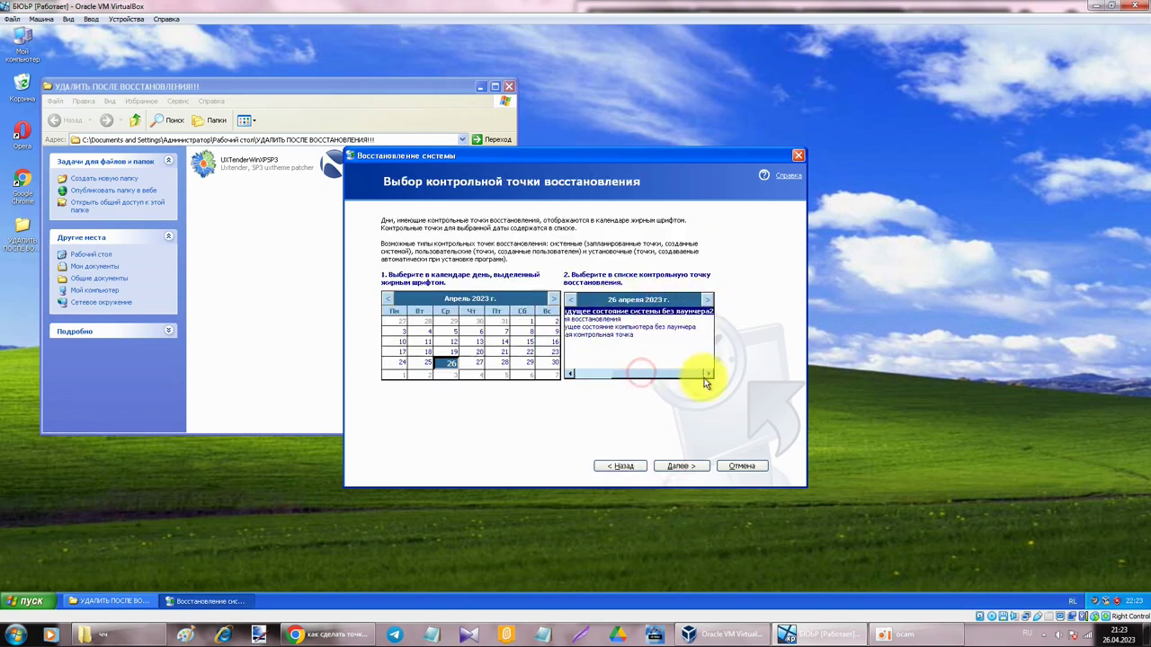
{"action": "left_click", "coordinate": [741, 467]}
Run UXTheme Multi-Patcher (до SP2 inc) 4.0, decline restoring uxtheme.dll, and exit its setup.
{"action": "left_click_drag", "start_coordinate": [432, 290], "coordinate": [241, 400]}
{"action": "left_click", "coordinate": [355, 173]}
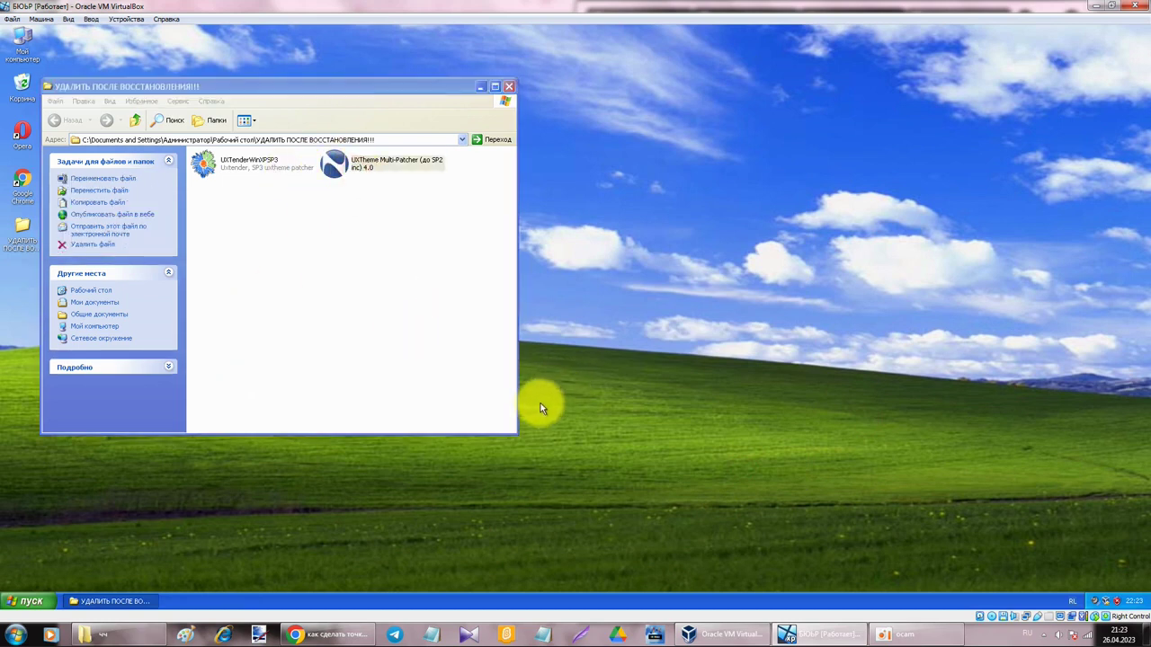
{"action": "left_click", "coordinate": [556, 384]}
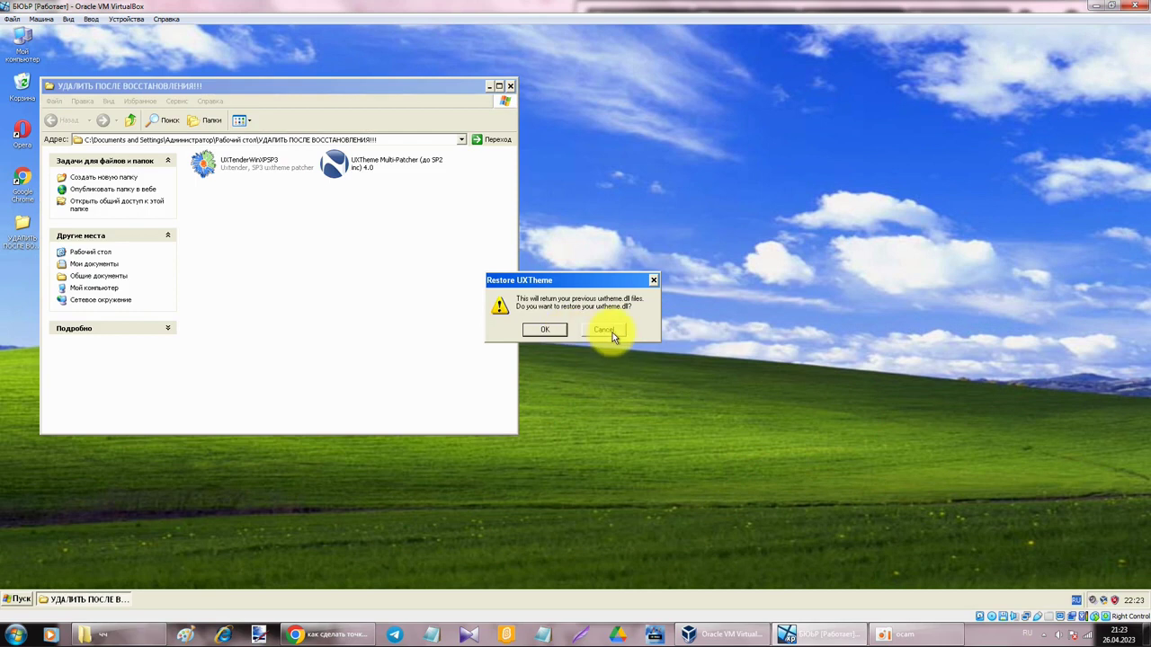
{"action": "left_click", "coordinate": [609, 332]}
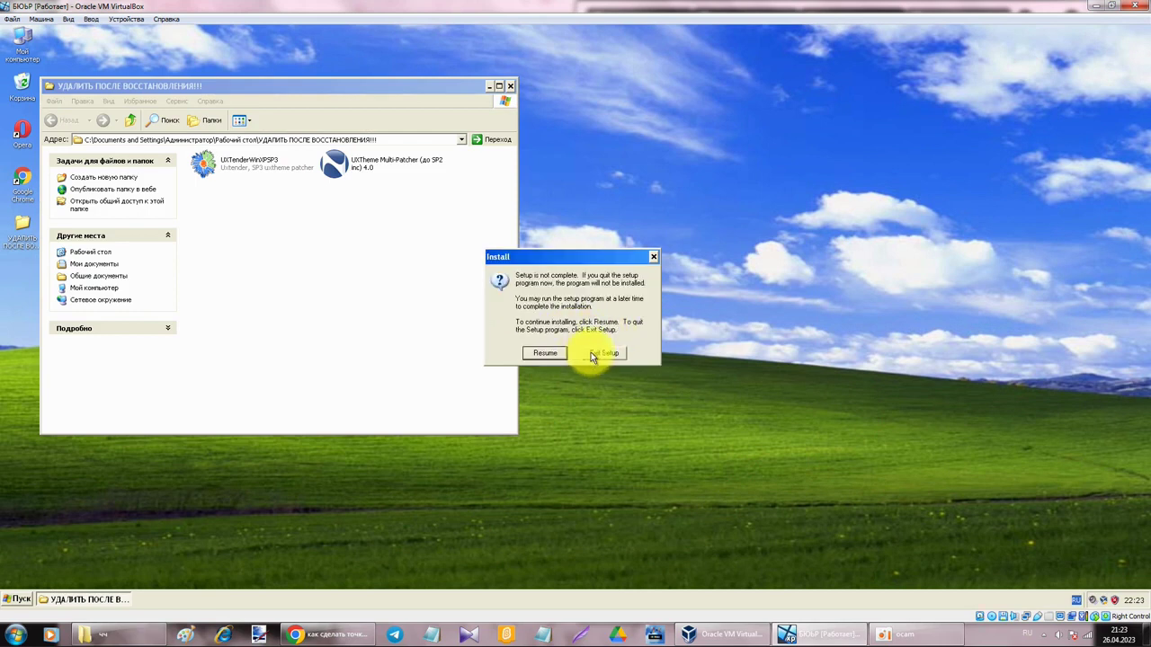
{"action": "left_click", "coordinate": [603, 353]}
Check the UXTender patcher window without patching, and close both it and the folder.
{"action": "double_click", "coordinate": [245, 166]}
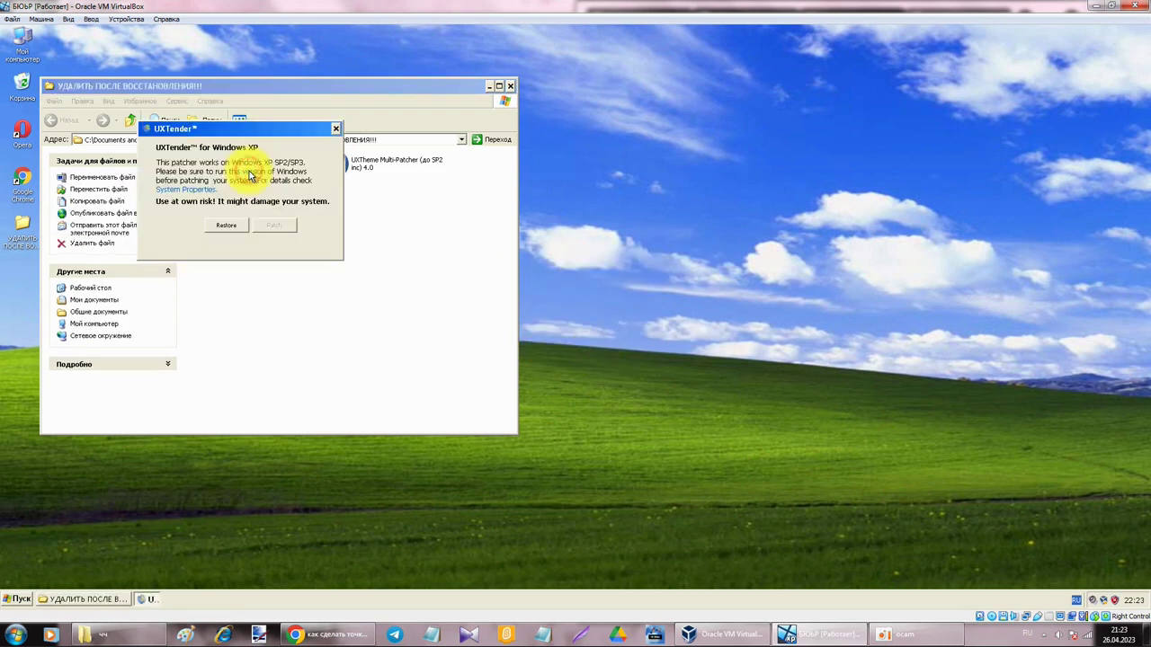
{"action": "left_click", "coordinate": [335, 130]}
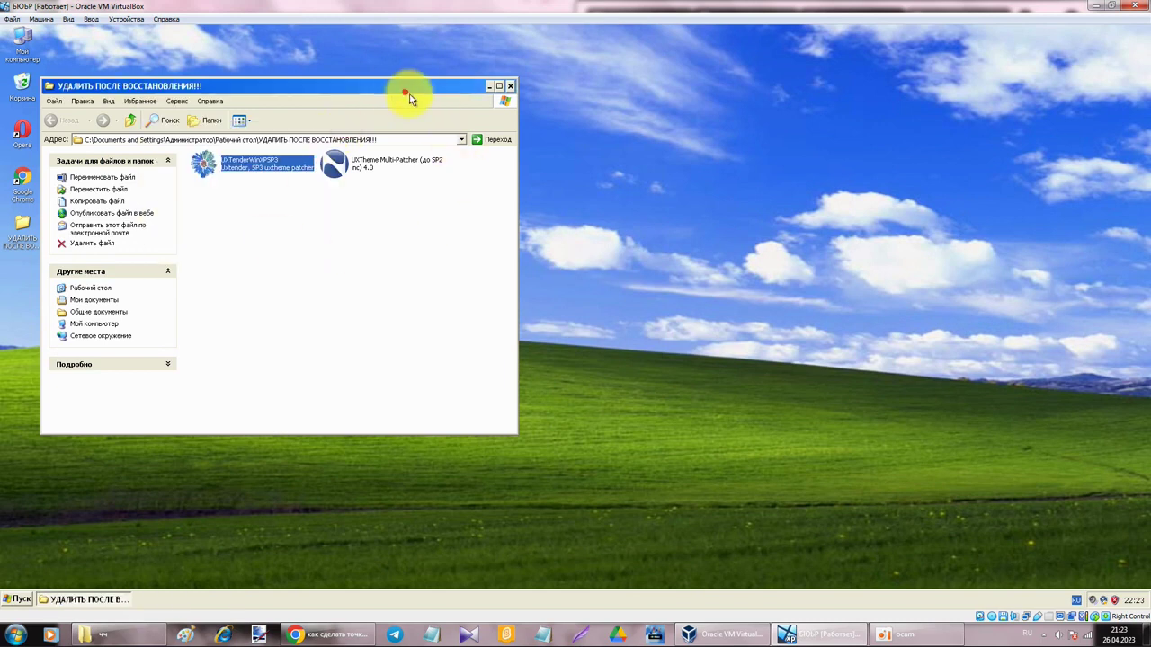
{"action": "left_click_drag", "start_coordinate": [403, 90], "coordinate": [613, 139]}
{"action": "left_click", "coordinate": [721, 137]}
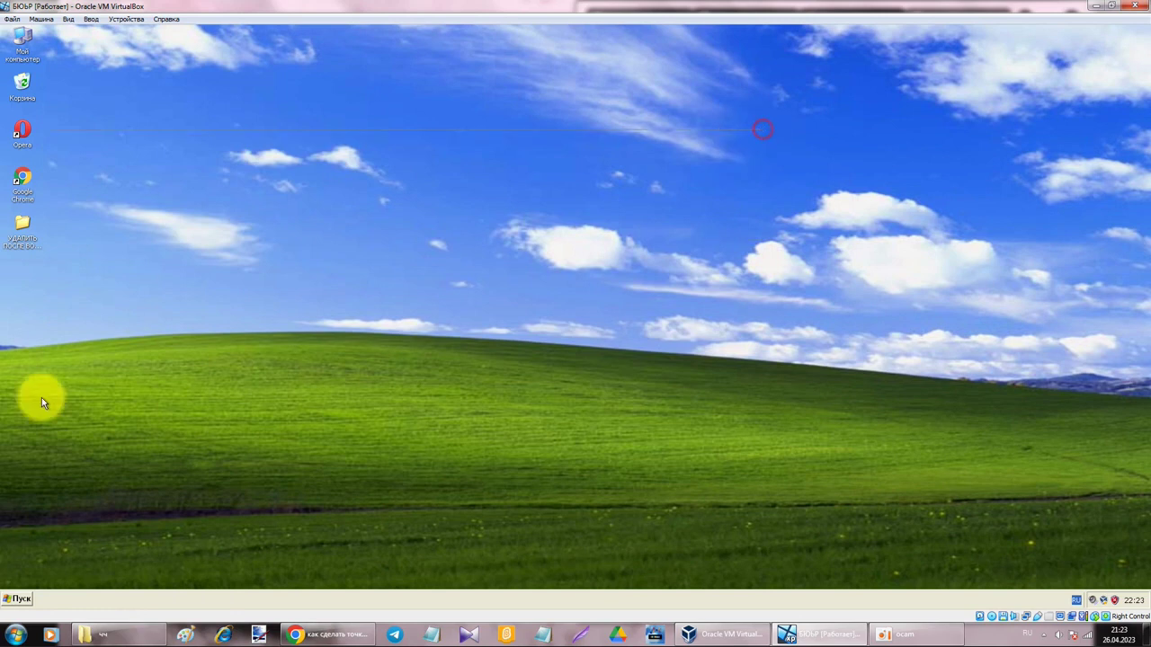
{"action": "left_click", "coordinate": [16, 598]}
{"action": "left_click", "coordinate": [78, 554]}
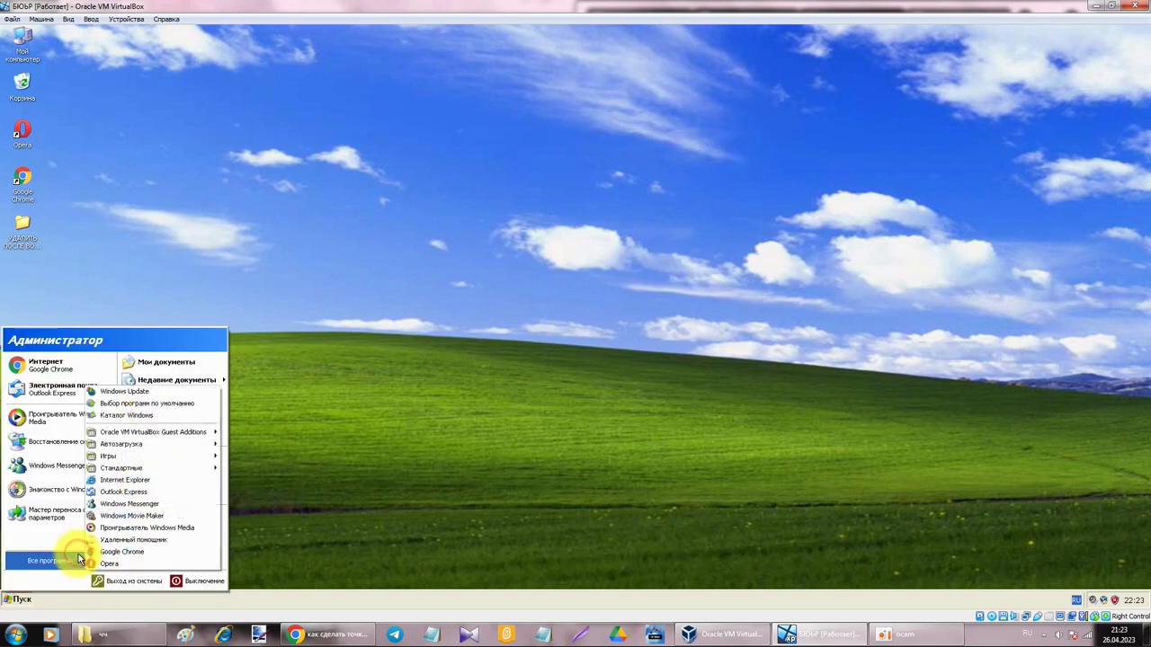
{"action": "left_click_drag", "start_coordinate": [278, 489], "coordinate": [1126, 593]}
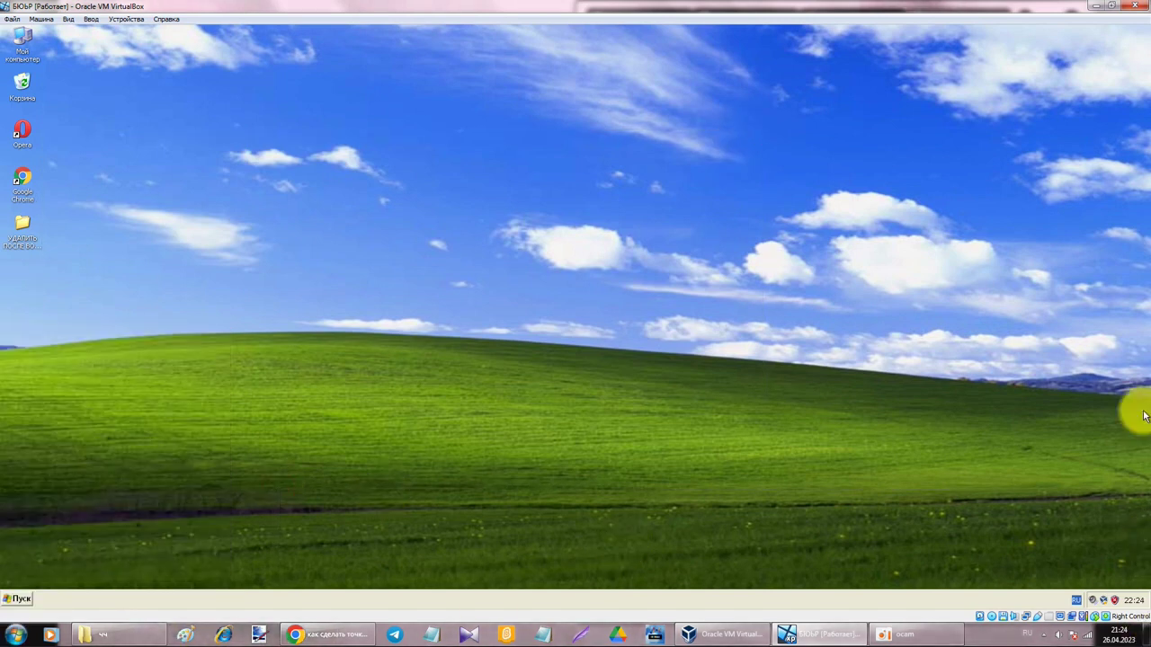
{"action": "left_click", "coordinate": [597, 333]}
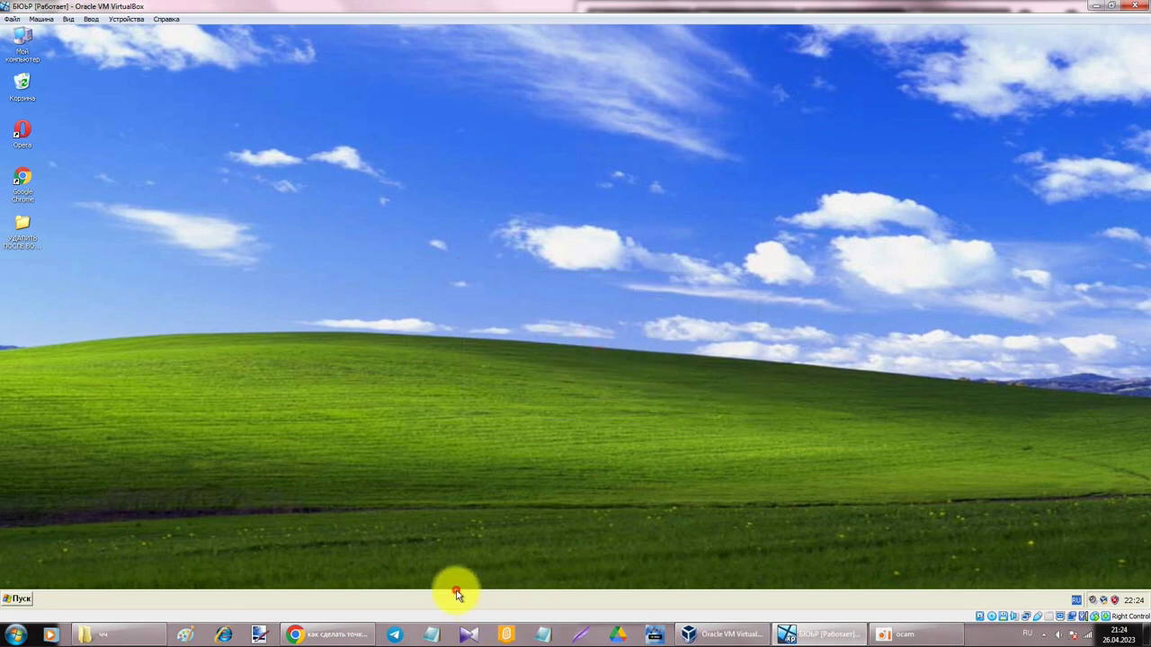
Enable the Quick Launch (Быстрый запуск) toolbar on the virtual machine's taskbar.
{"action": "right_click", "coordinate": [447, 596]}
{"action": "mouse_move", "coordinate": [476, 501]}
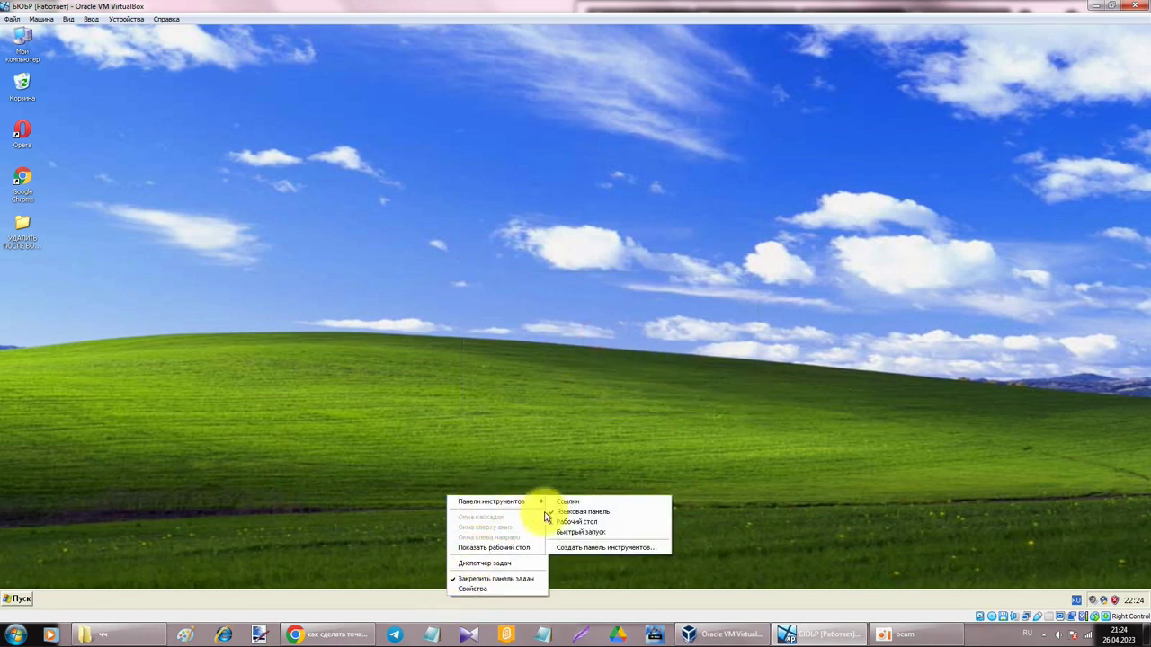
{"action": "left_click", "coordinate": [595, 532]}
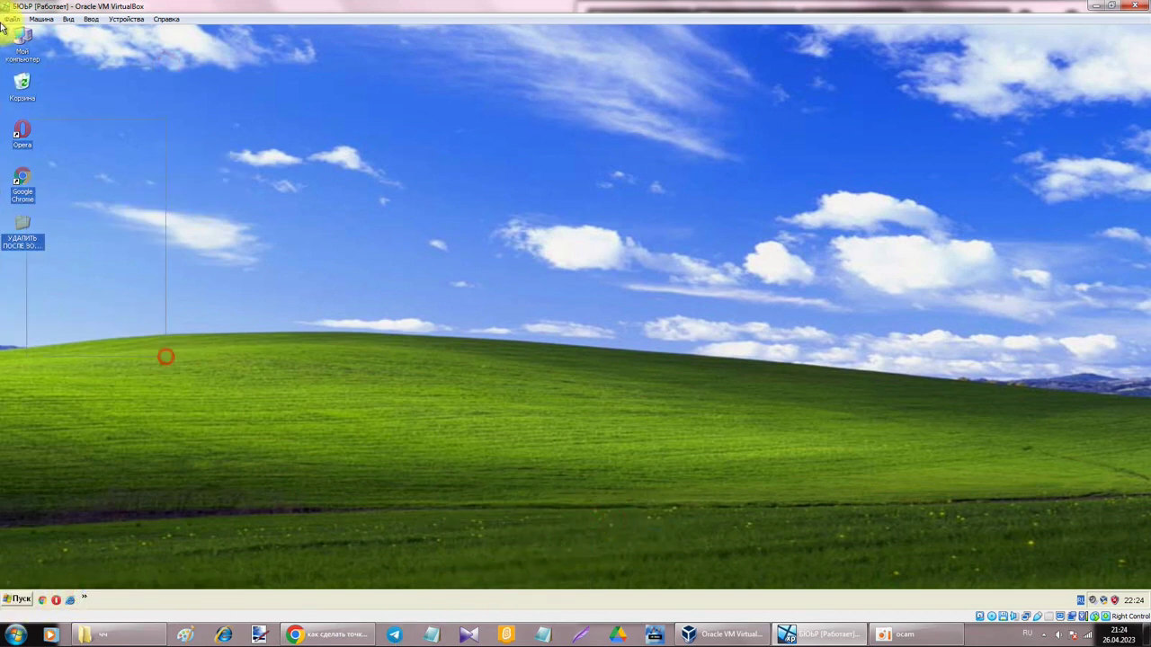
Shift the folder on the virtual desktop down and move it back directly beneath the Google Chrome shortcut.
{"action": "left_click", "coordinate": [4, 599]}
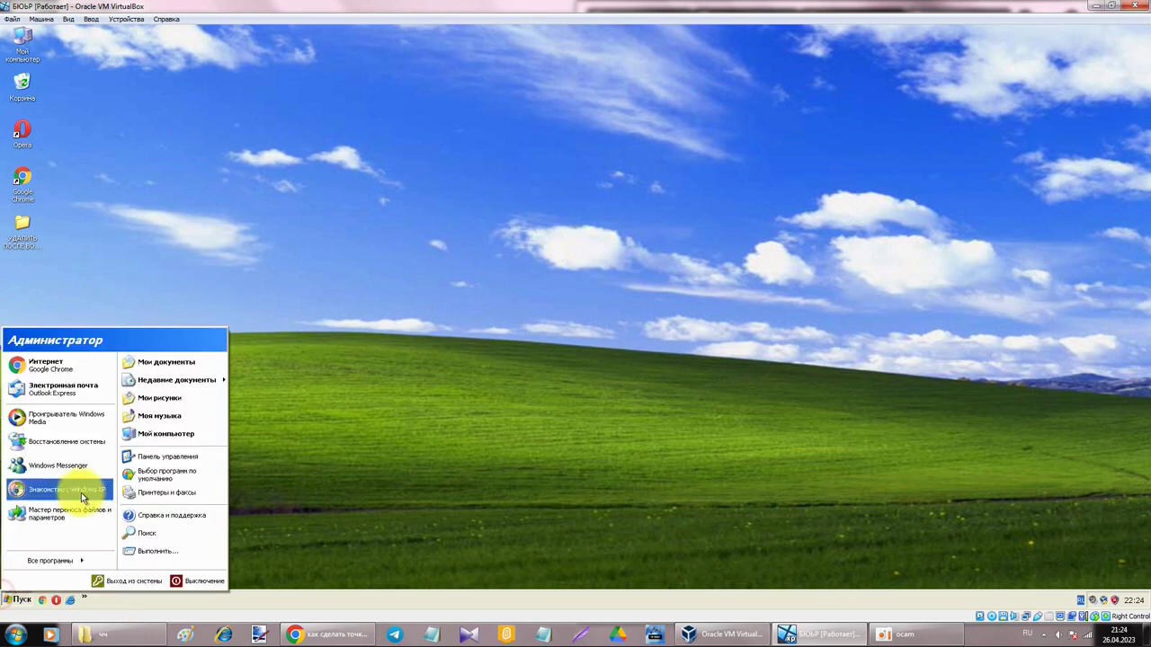
{"action": "left_click_drag", "start_coordinate": [177, 254], "coordinate": [60, 78]}
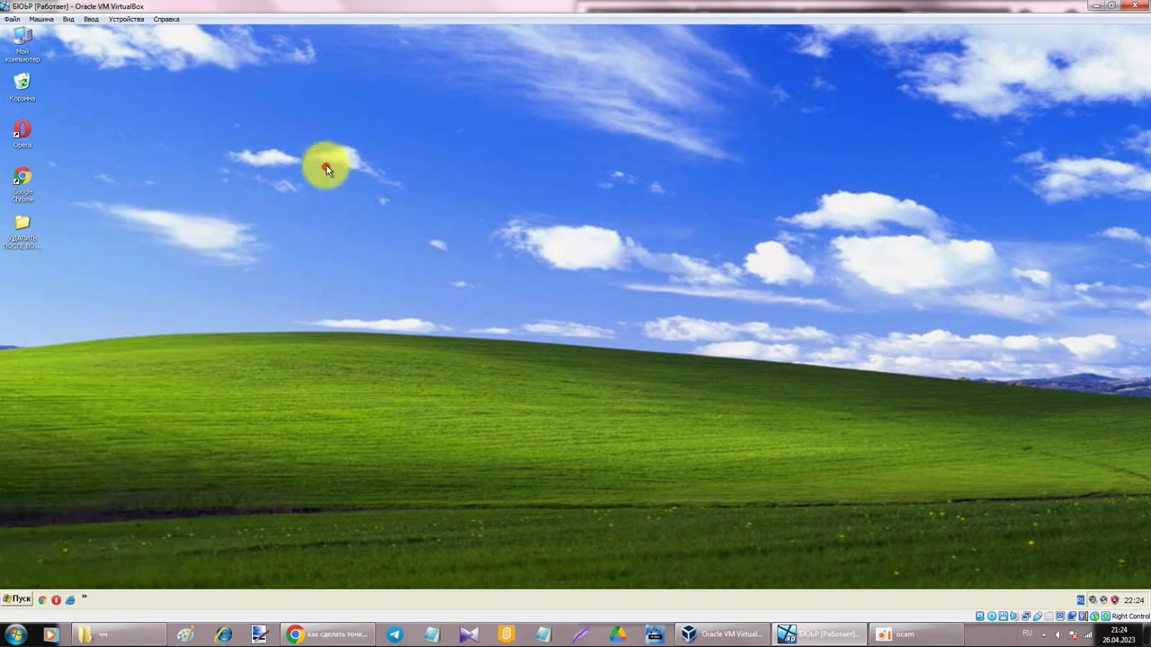
{"action": "mouse_move", "coordinate": [603, 11]}
{"action": "left_mouse_down"}
{"action": "mouse_move", "coordinate": [546, 97]}
{"action": "mouse_move", "coordinate": [588, 8]}
{"action": "left_mouse_up"}
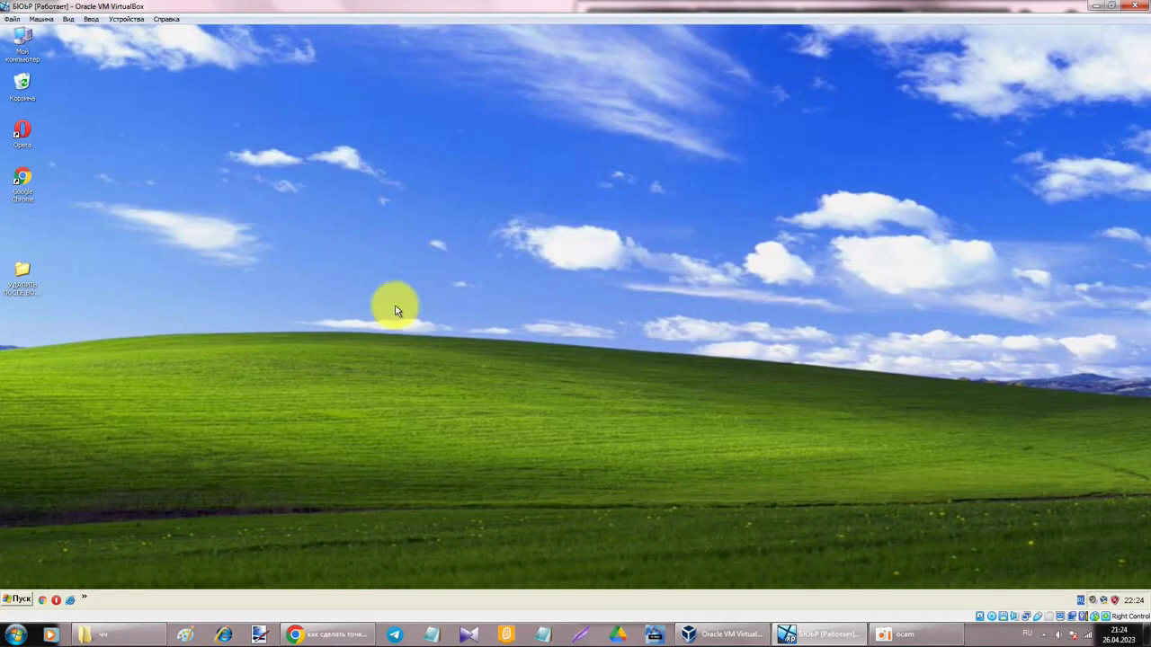
{"action": "left_click_drag", "start_coordinate": [26, 268], "coordinate": [36, 225]}
{"action": "left_click_drag", "start_coordinate": [588, 5], "coordinate": [617, 3]}
{"action": "left_click_drag", "start_coordinate": [40, 261], "coordinate": [36, 229]}
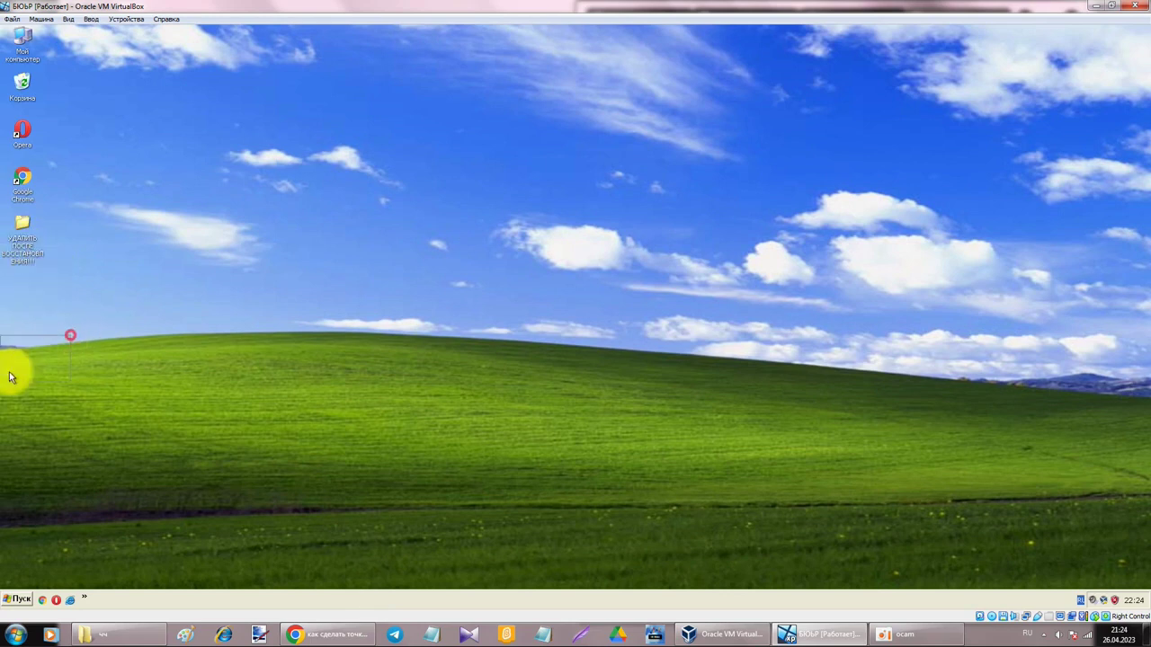
Open System Restore in the virtual machine and proceed with restoring the computer to an earlier state.
{"action": "left_click", "coordinate": [16, 600]}
{"action": "left_click", "coordinate": [20, 599]}
{"action": "left_click", "coordinate": [19, 600]}
{"action": "left_click", "coordinate": [20, 600]}
{"action": "left_click", "coordinate": [20, 599]}
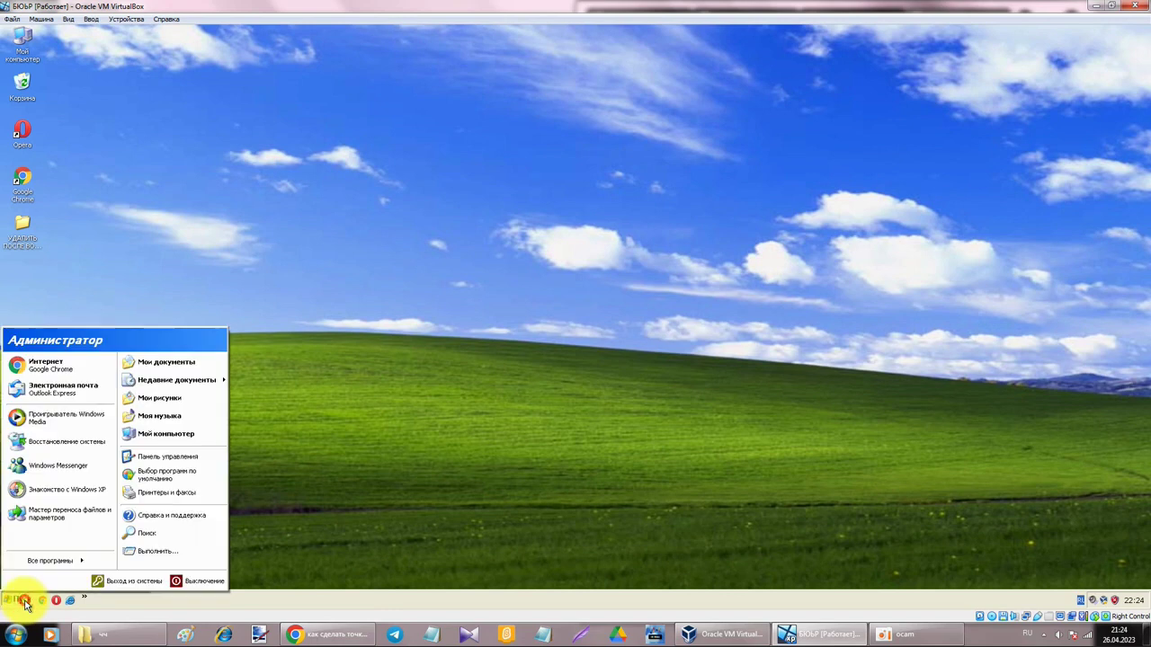
{"action": "left_click", "coordinate": [34, 441]}
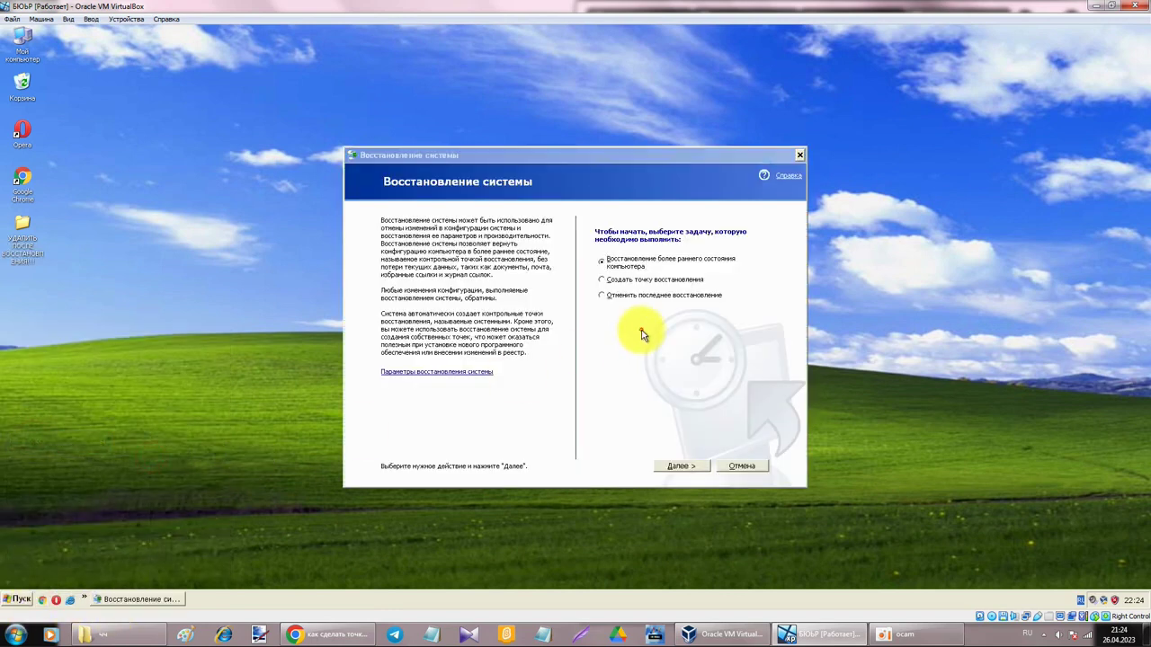
{"action": "left_click", "coordinate": [986, 334]}
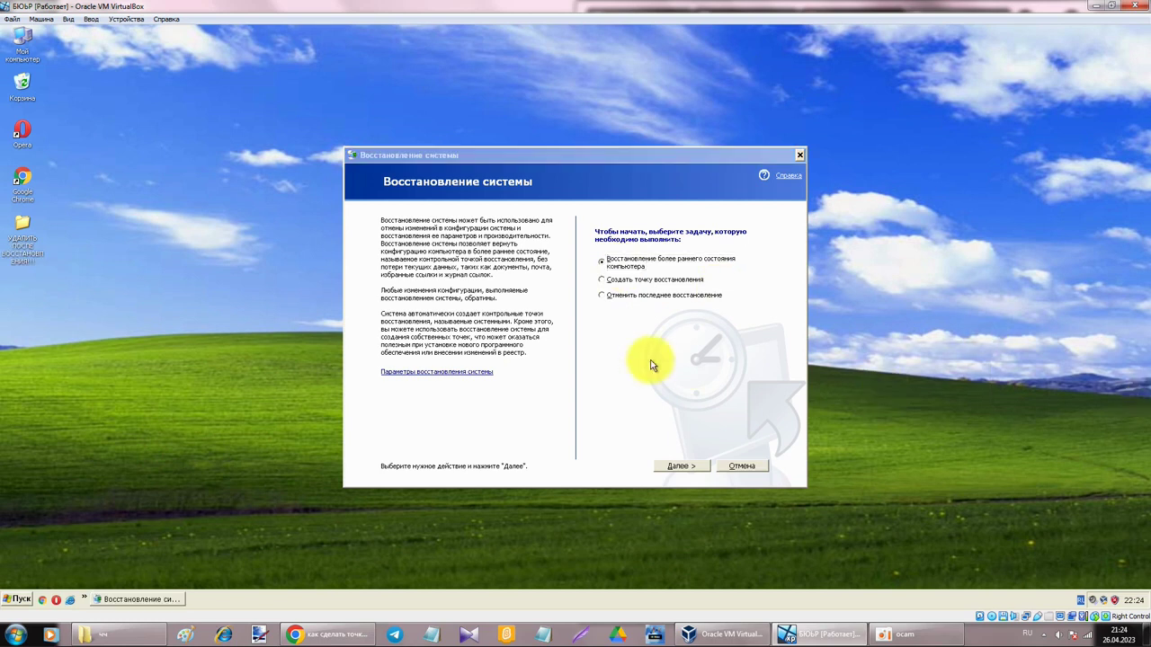
{"action": "left_click", "coordinate": [623, 362]}
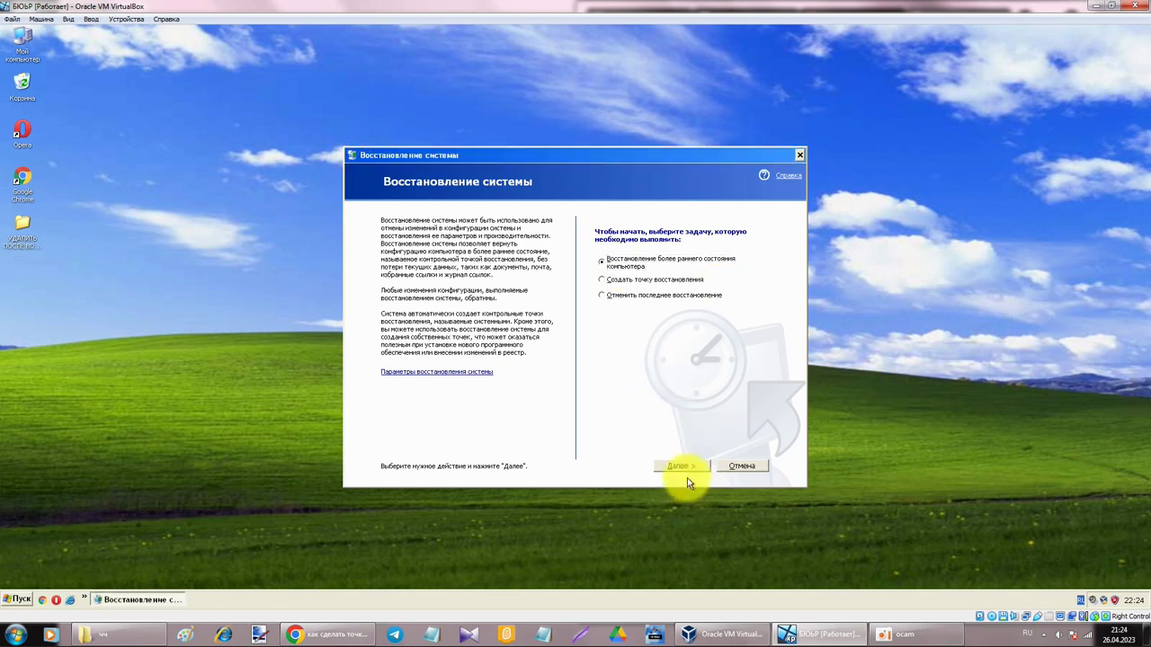
{"action": "left_click", "coordinate": [688, 469]}
Choose the 26 April 2023 restore point "Предыдущее состояние системы без лаунчера2" and proceed to its confirmation page.
{"action": "left_click", "coordinate": [646, 374]}
{"action": "left_click_drag", "start_coordinate": [652, 375], "coordinate": [706, 374]}
{"action": "left_click", "coordinate": [679, 313]}
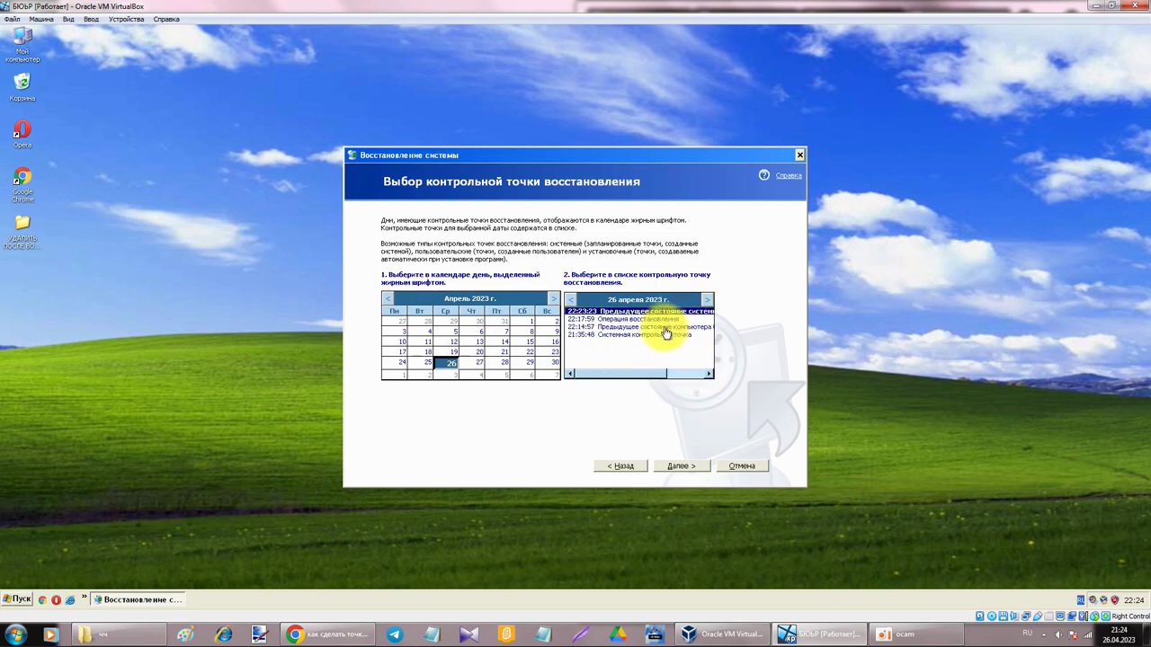
{"action": "left_click", "coordinate": [449, 364]}
{"action": "left_click", "coordinate": [688, 468]}
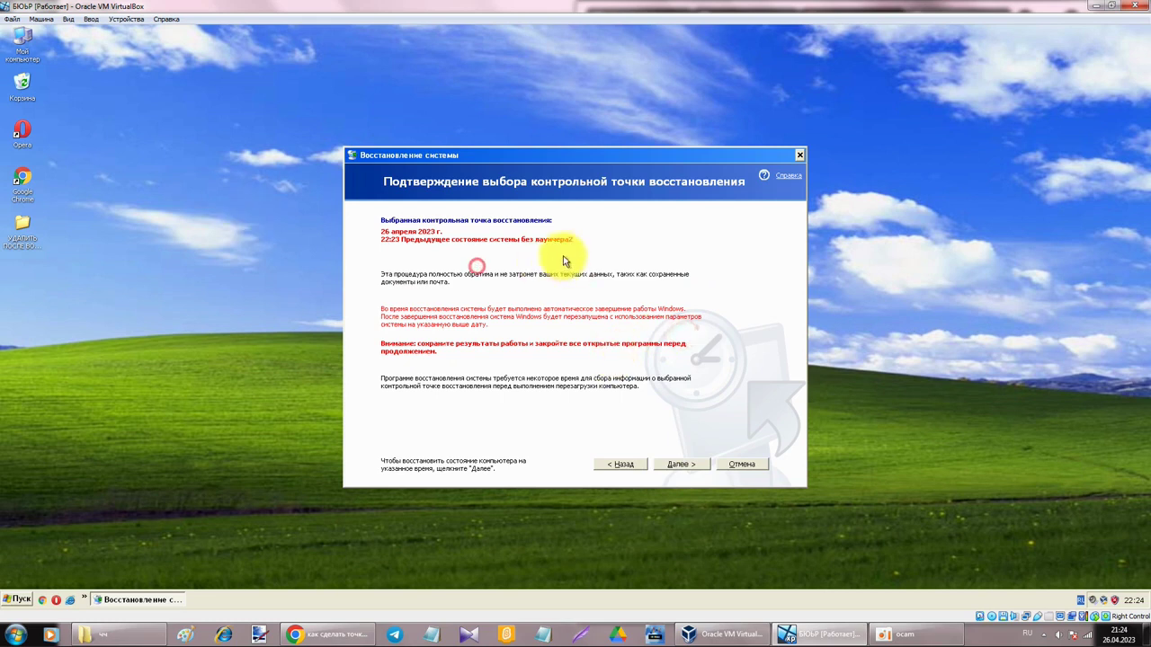
Review the confirmation page and start the system restoration, letting Windows XP restart.
{"action": "left_click_drag", "start_coordinate": [361, 154], "coordinate": [272, 161]}
{"action": "left_click", "coordinate": [730, 436]}
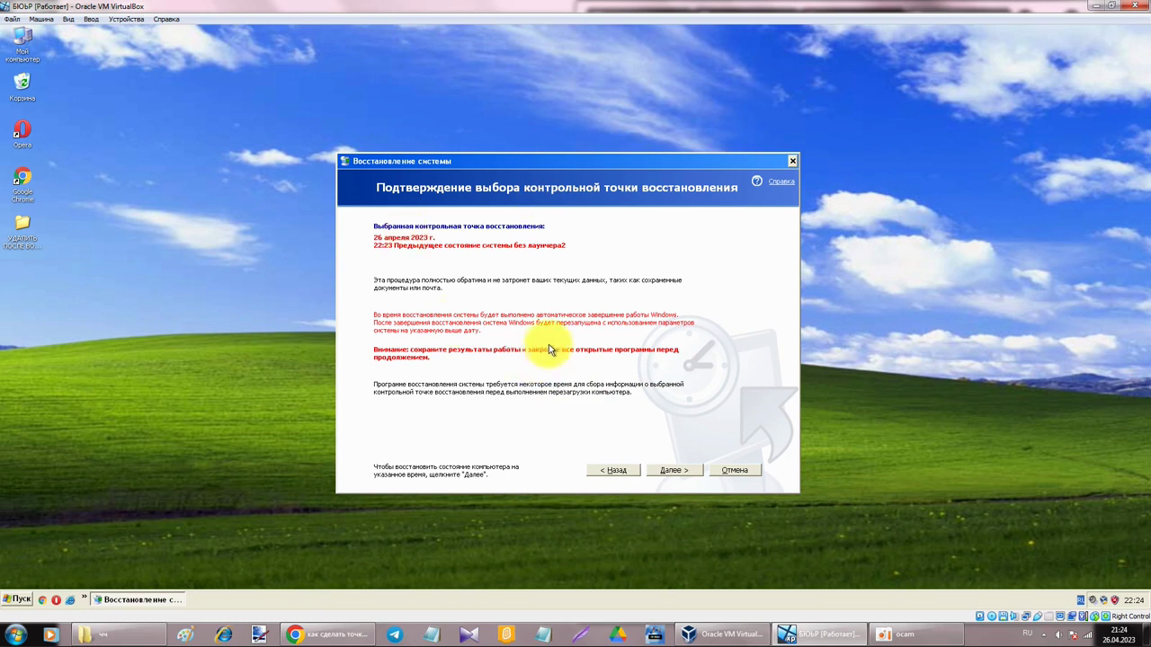
{"action": "left_click", "coordinate": [694, 473]}
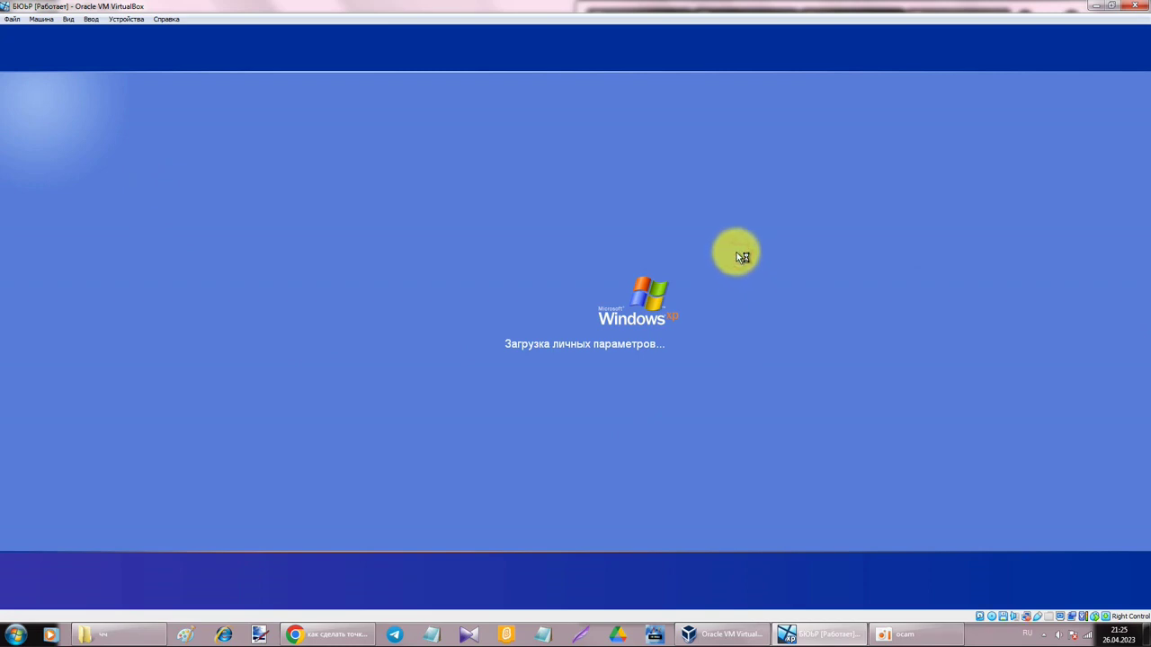
{"action": "left_click", "coordinate": [719, 232]}
{"action": "left_click", "coordinate": [751, 200]}
{"action": "left_click", "coordinate": [771, 229]}
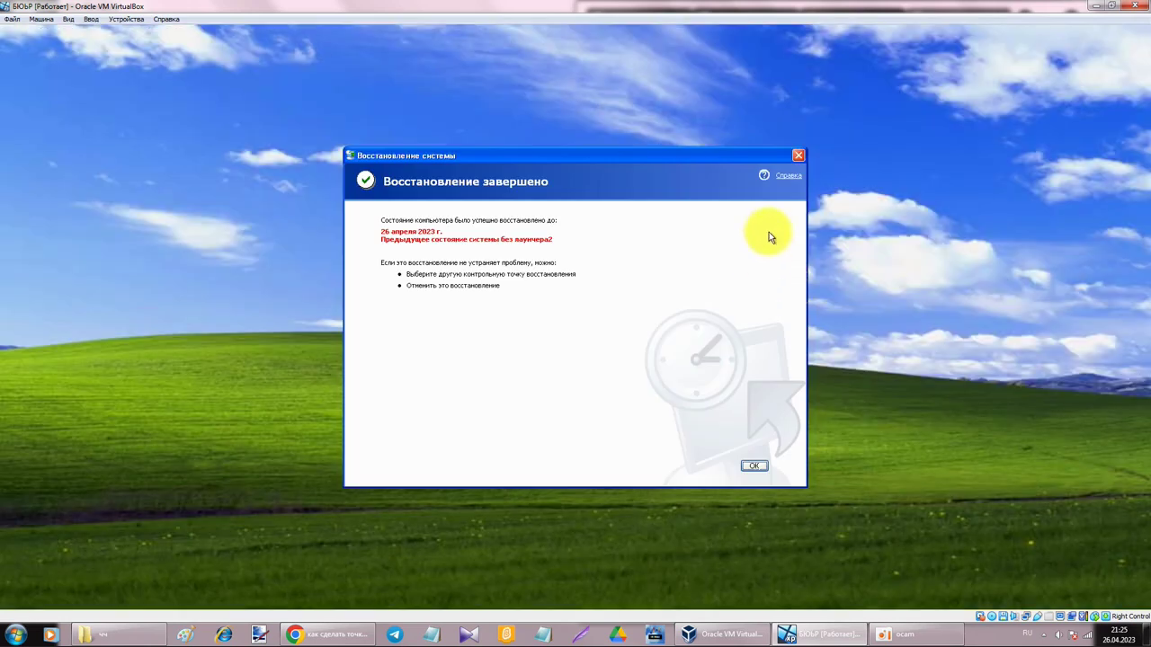
Read the System Restore completion report and close it.
{"action": "left_click_drag", "start_coordinate": [708, 161], "coordinate": [711, 161]}
{"action": "left_click", "coordinate": [627, 259]}
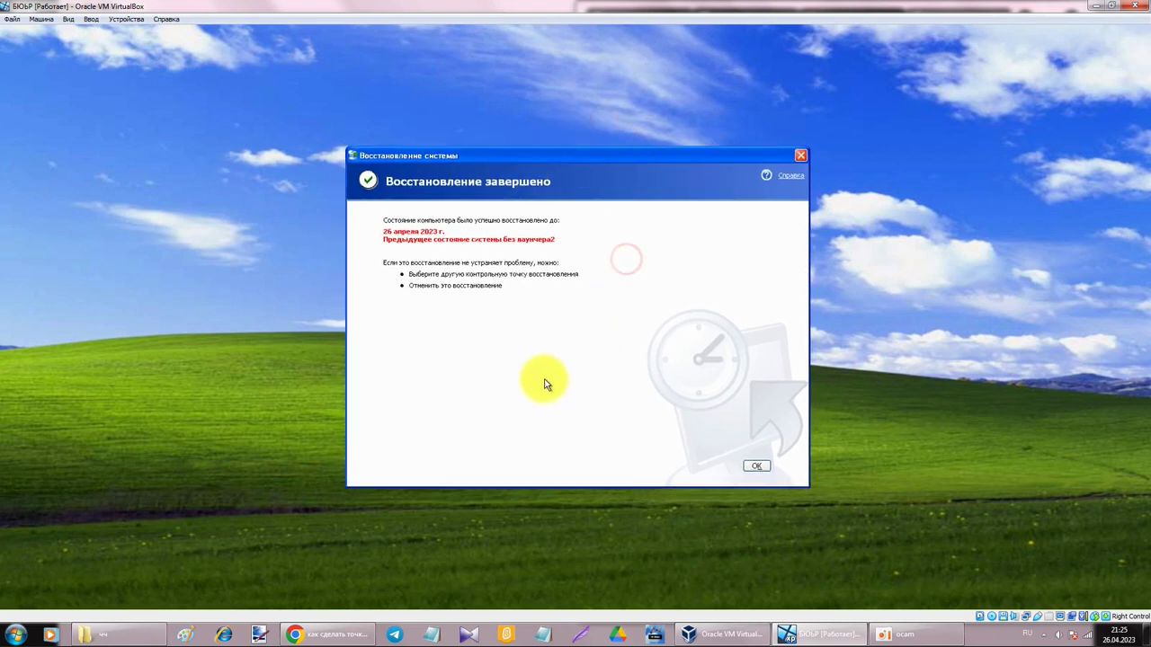
{"action": "left_click", "coordinate": [838, 299]}
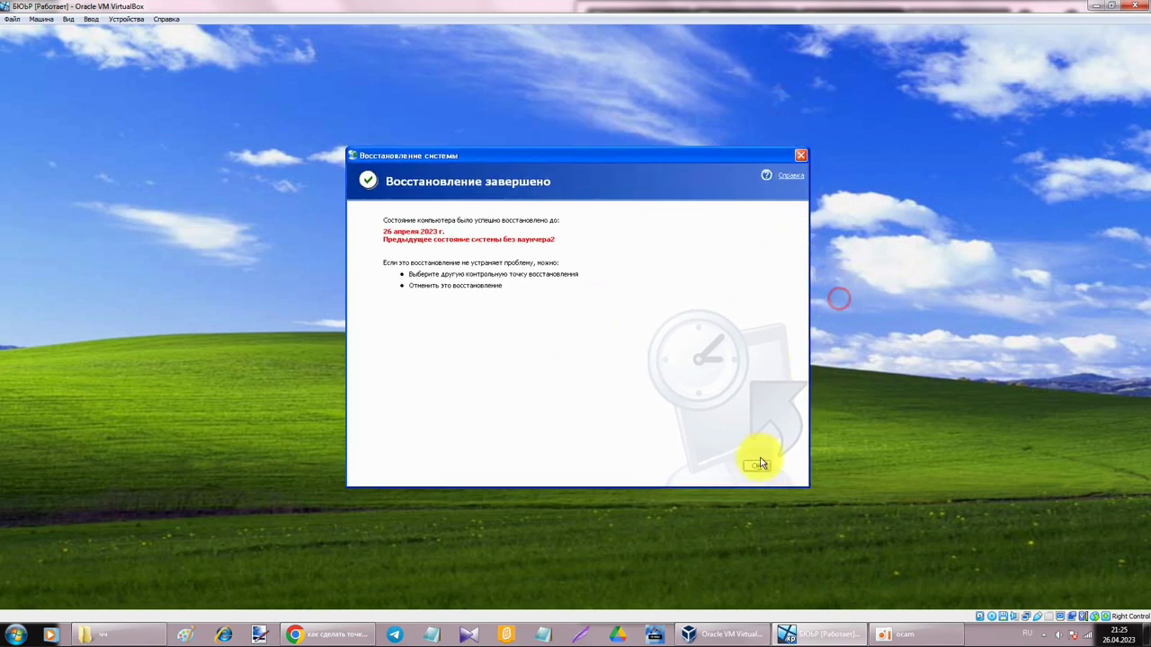
{"action": "left_click", "coordinate": [758, 469]}
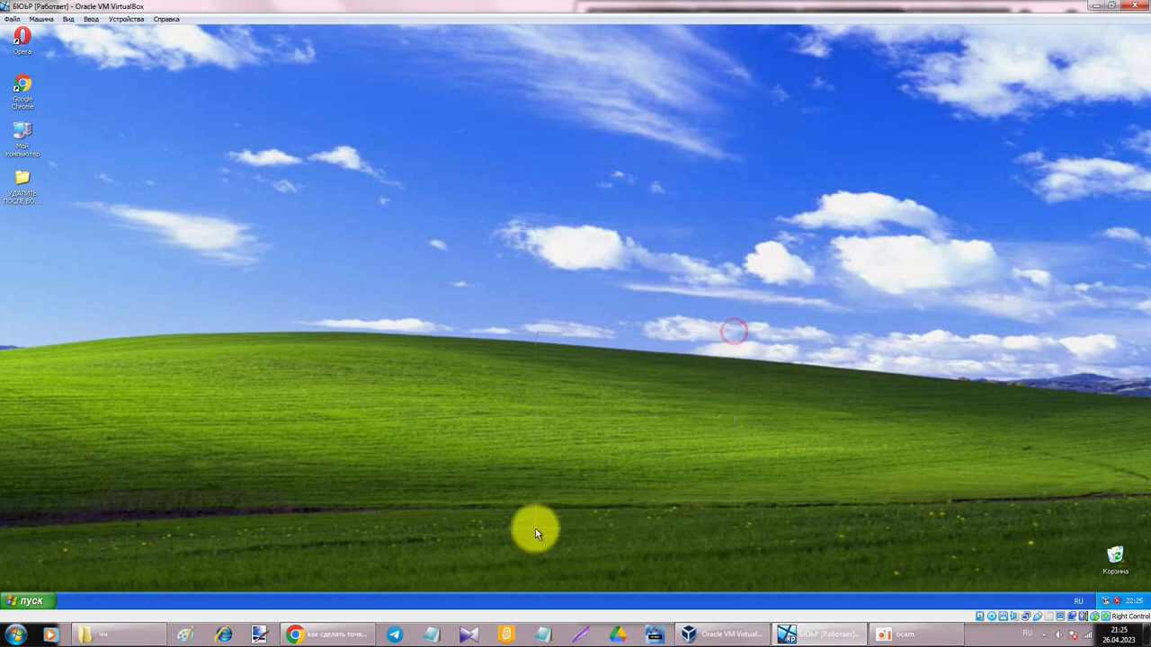
Dismiss the antivirus security notification on the restored desktop.
{"action": "right_click", "coordinate": [132, 596]}
{"action": "left_click_drag", "start_coordinate": [147, 454], "coordinate": [80, 451]}
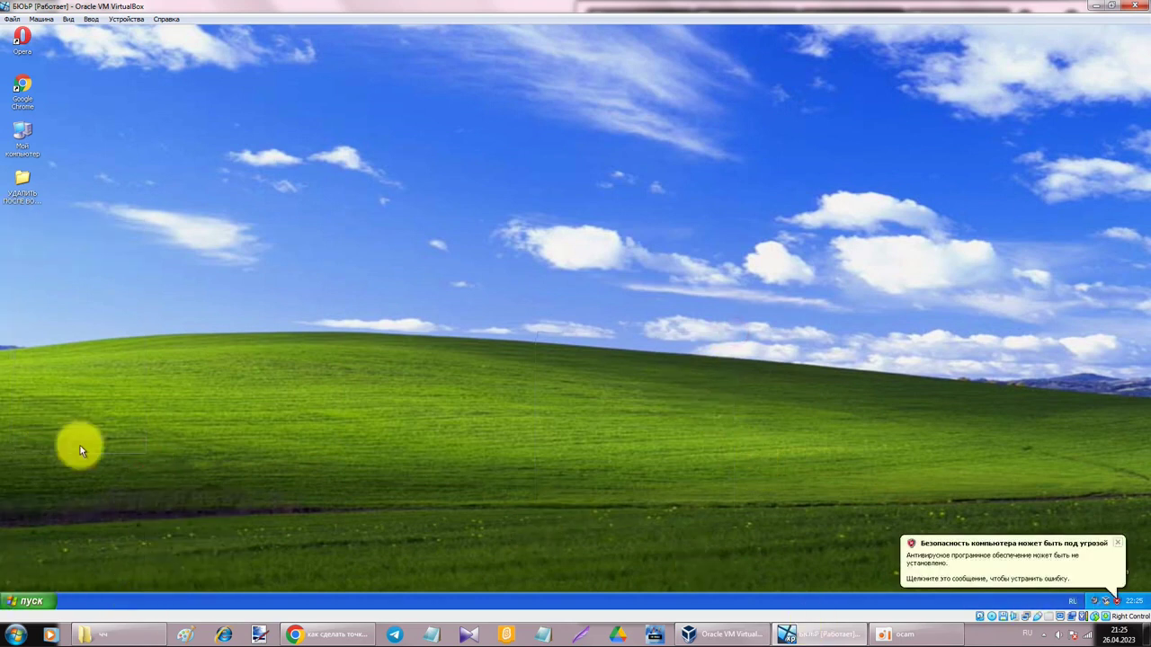
{"action": "left_click", "coordinate": [1117, 543]}
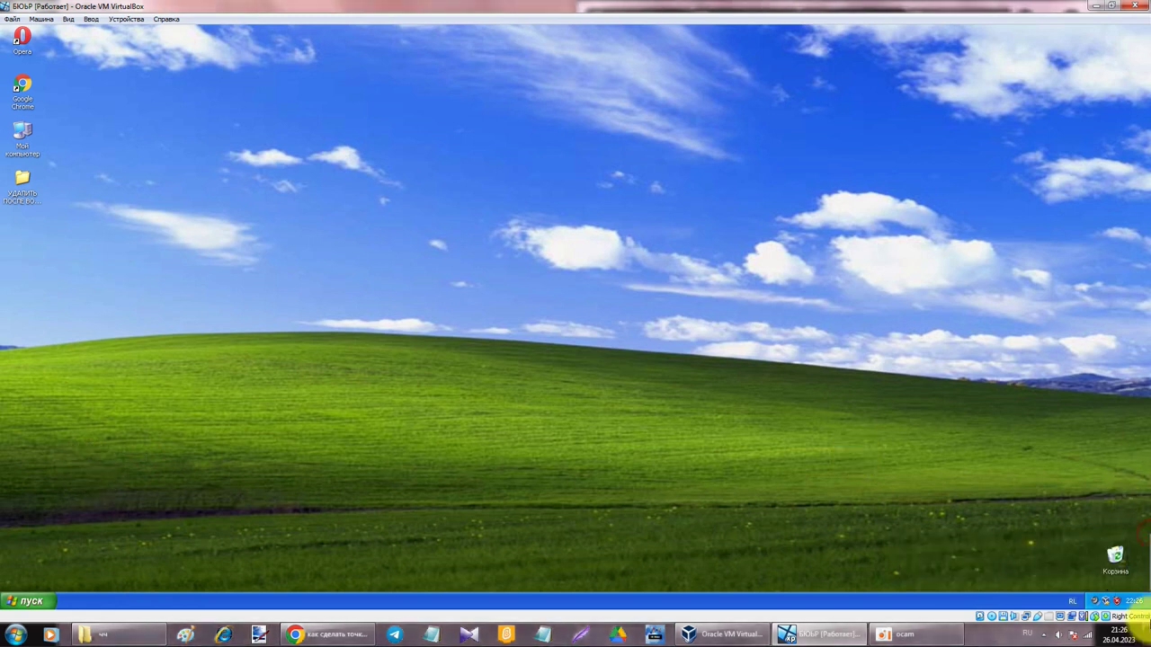
{"action": "left_click", "coordinate": [1115, 559]}
{"action": "left_click_drag", "start_coordinate": [1034, 521], "coordinate": [1026, 526]}
Look through the Стандартные program group among all programs in the restored Windows XP.
{"action": "left_click", "coordinate": [20, 601]}
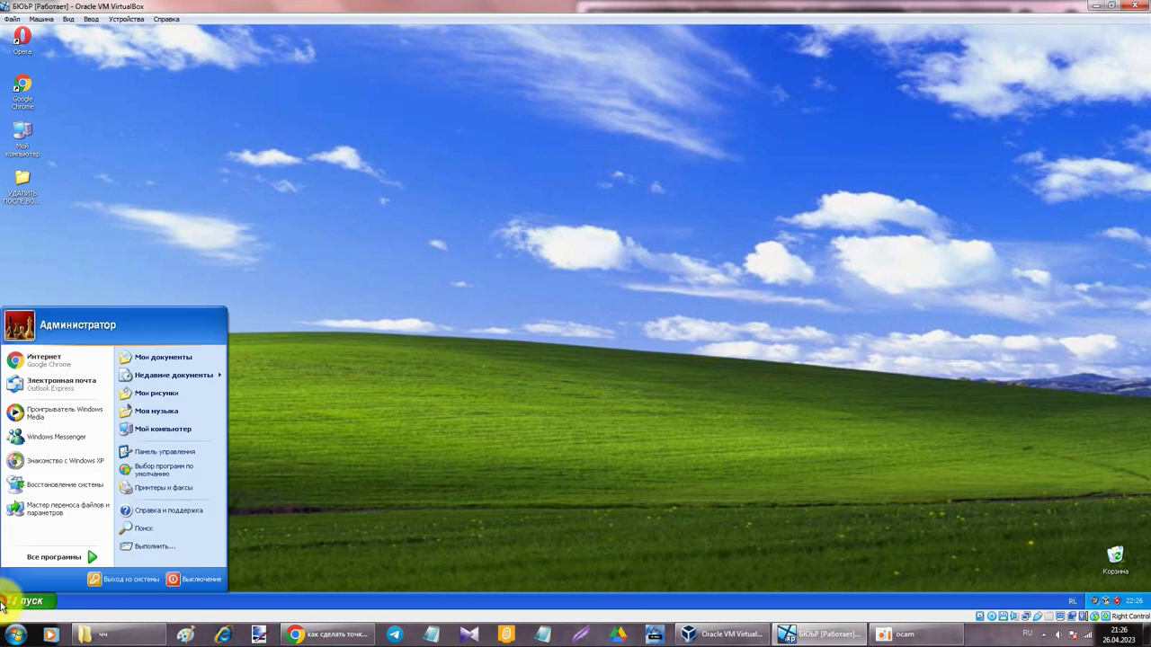
{"action": "left_click", "coordinate": [77, 559]}
{"action": "mouse_move", "coordinate": [226, 443]}
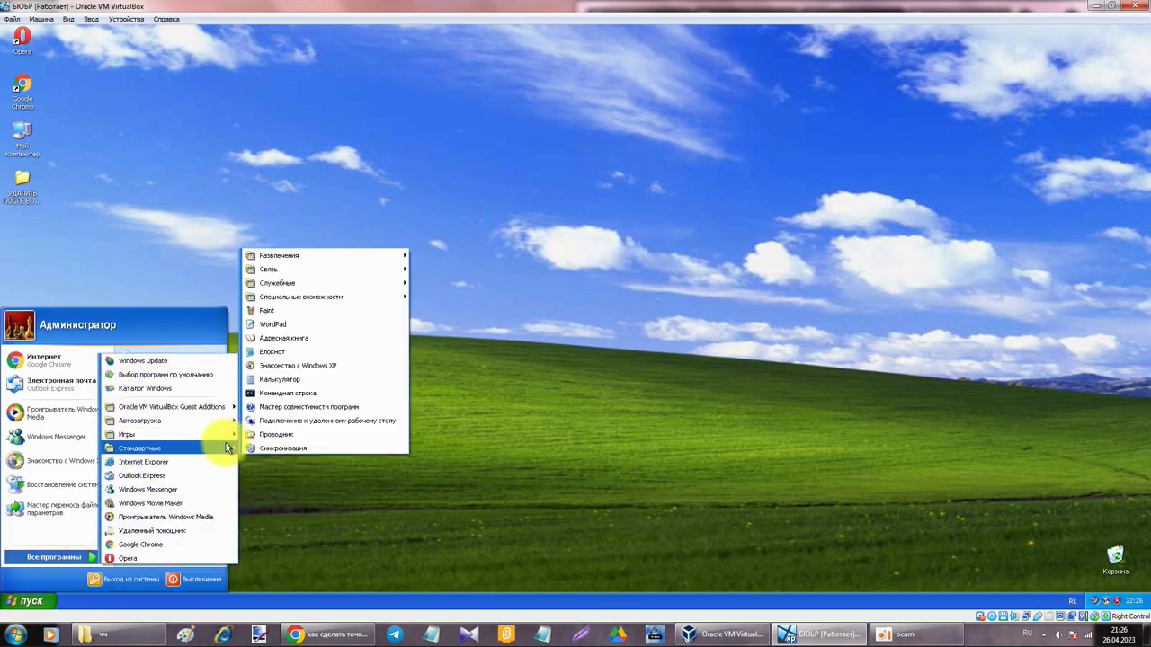
{"action": "left_click", "coordinate": [297, 379]}
Check the contents of the desktop folder "УДАЛИТЬ ПОСЛЕ ВОССТАНОВЛЕНИЯ!!!" and move the folder to the Recycle Bin.
{"action": "left_click", "coordinate": [6, 184]}
{"action": "double_click", "coordinate": [14, 188]}
{"action": "left_click_drag", "start_coordinate": [441, 217], "coordinate": [442, 358]}
{"action": "left_click", "coordinate": [512, 87]}
{"action": "left_click_drag", "start_coordinate": [14, 190], "coordinate": [1112, 553]}
{"action": "left_click_drag", "start_coordinate": [719, 394], "coordinate": [2, 200]}
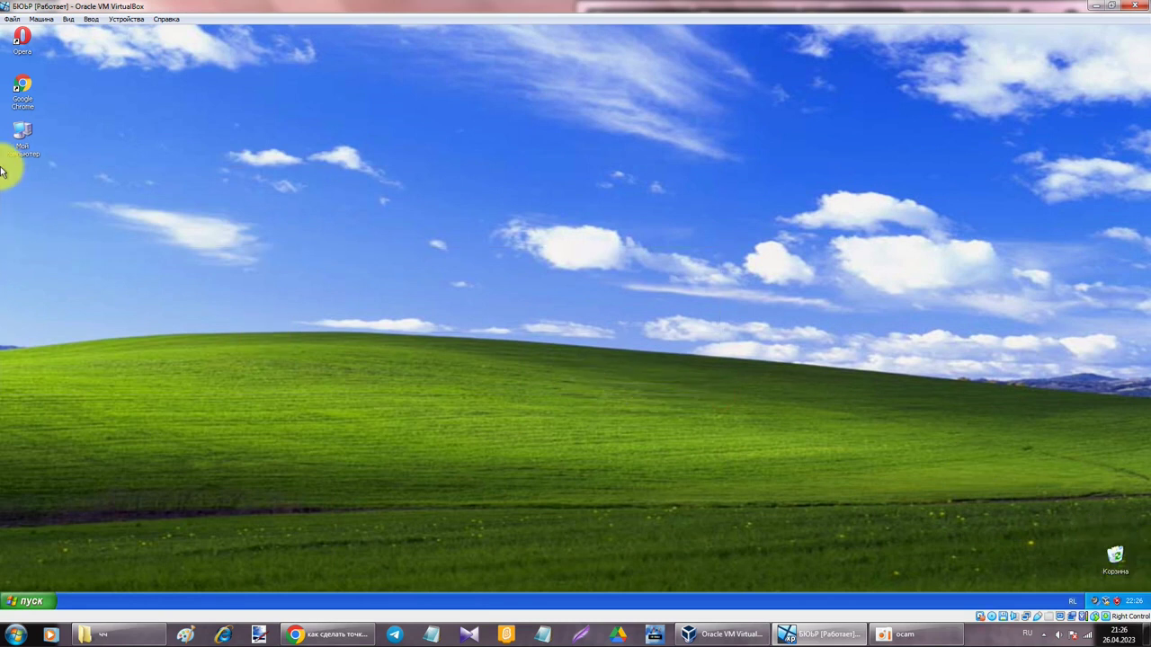
Empty the Recycle Bin, confirming the permanent deletion of its objects.
{"action": "right_click", "coordinate": [1114, 547]}
{"action": "left_click", "coordinate": [1106, 510]}
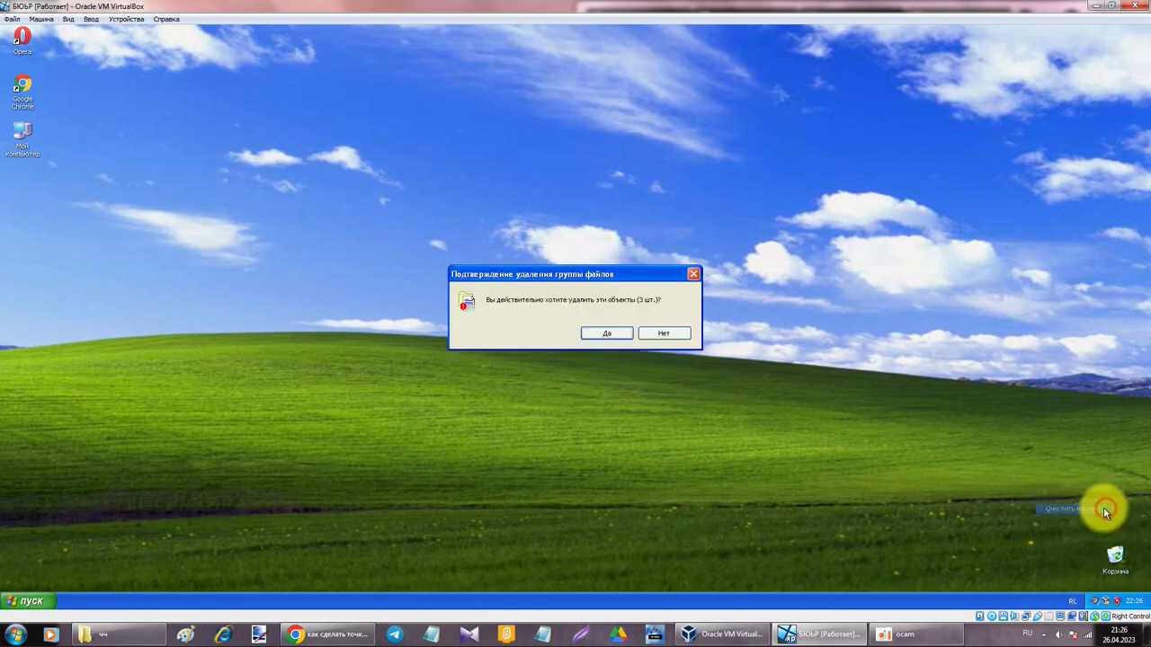
{"action": "left_click", "coordinate": [615, 330]}
{"action": "left_click_drag", "start_coordinate": [714, 298], "coordinate": [359, 381]}
{"action": "left_click_drag", "start_coordinate": [0, 417], "coordinate": [0, 418]}
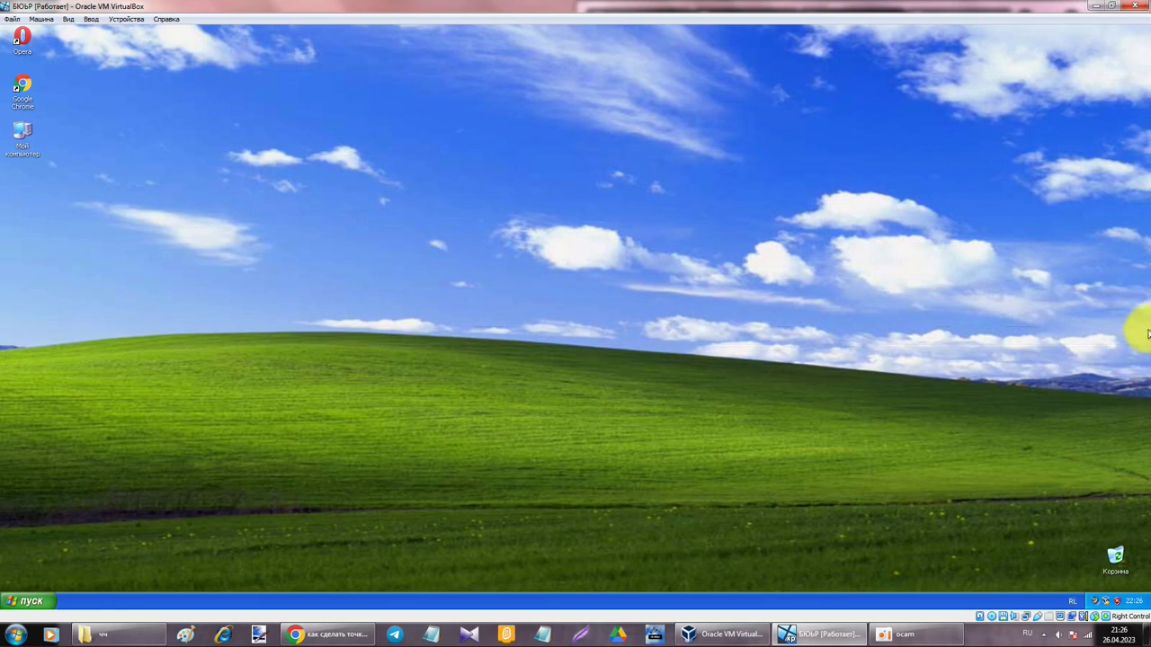
{"action": "left_click_drag", "start_coordinate": [2, 336], "coordinate": [56, 413]}
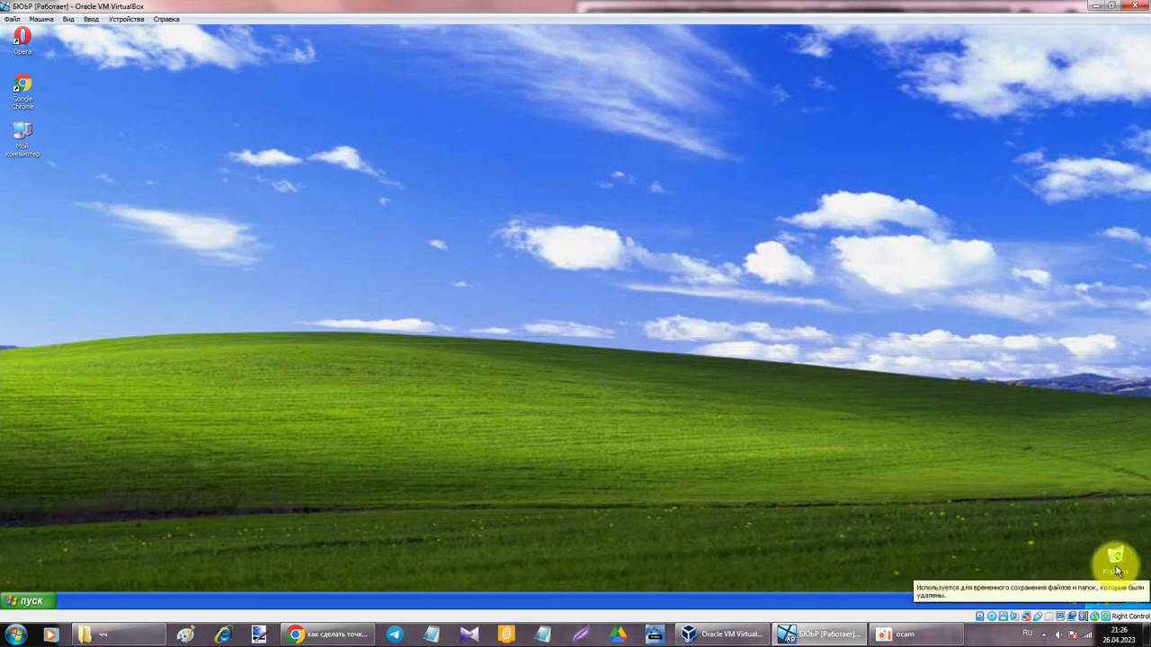
Check the Recycle Bin's contents and that Google Chrome starts in the virtual machine, closing both windows.
{"action": "double_click", "coordinate": [1113, 570]}
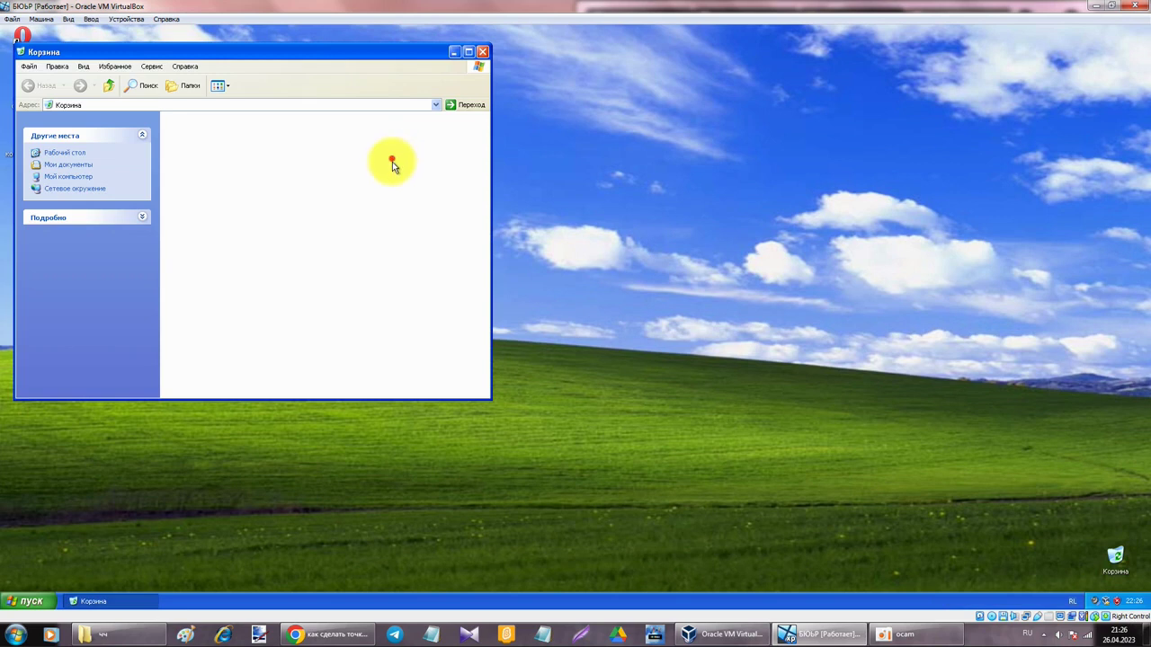
{"action": "left_click", "coordinate": [482, 52]}
{"action": "double_click", "coordinate": [21, 103]}
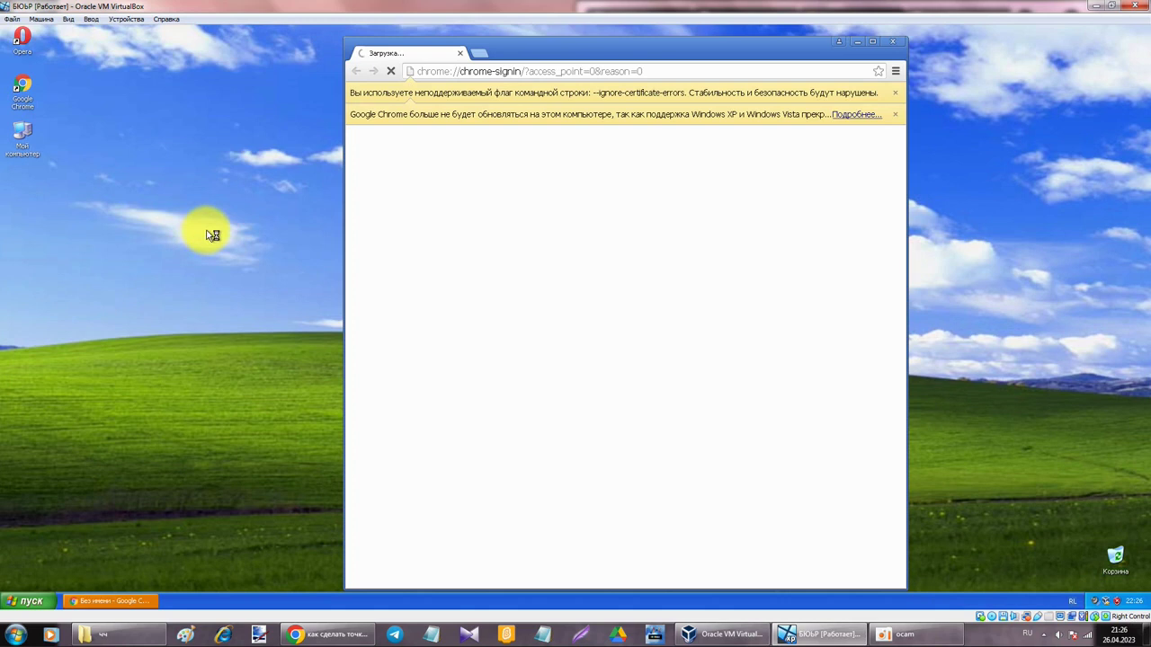
{"action": "left_click", "coordinate": [893, 41]}
{"action": "left_click_drag", "start_coordinate": [892, 6], "coordinate": [575, 7]}
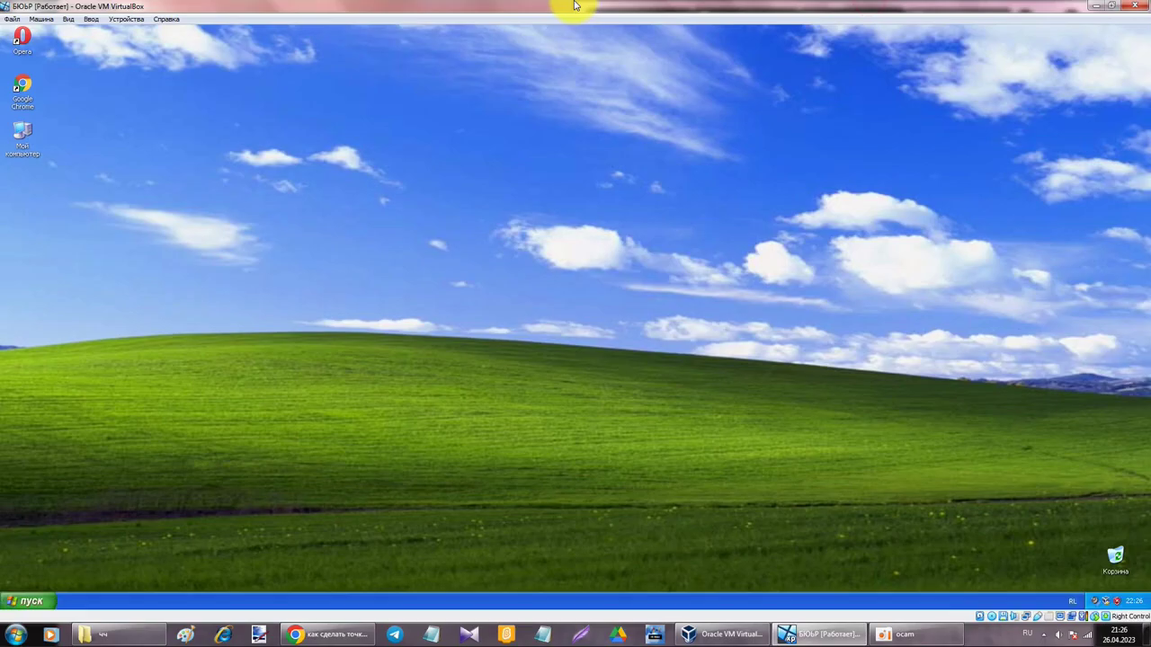
Rearrange the desktop icons into one column ordered My Computer, Recycle Bin, Opera and Google Chrome.
{"action": "left_click_drag", "start_coordinate": [1111, 554], "coordinate": [0, 193]}
{"action": "left_click_drag", "start_coordinate": [102, 239], "coordinate": [93, 203]}
{"action": "left_click_drag", "start_coordinate": [49, 90], "coordinate": [13, 34]}
{"action": "left_click_drag", "start_coordinate": [22, 39], "coordinate": [37, 155]}
{"action": "left_click_drag", "start_coordinate": [181, 270], "coordinate": [27, 44]}
{"action": "left_click_drag", "start_coordinate": [126, 226], "coordinate": [48, 129]}
{"action": "left_click_drag", "start_coordinate": [141, 209], "coordinate": [456, 429]}
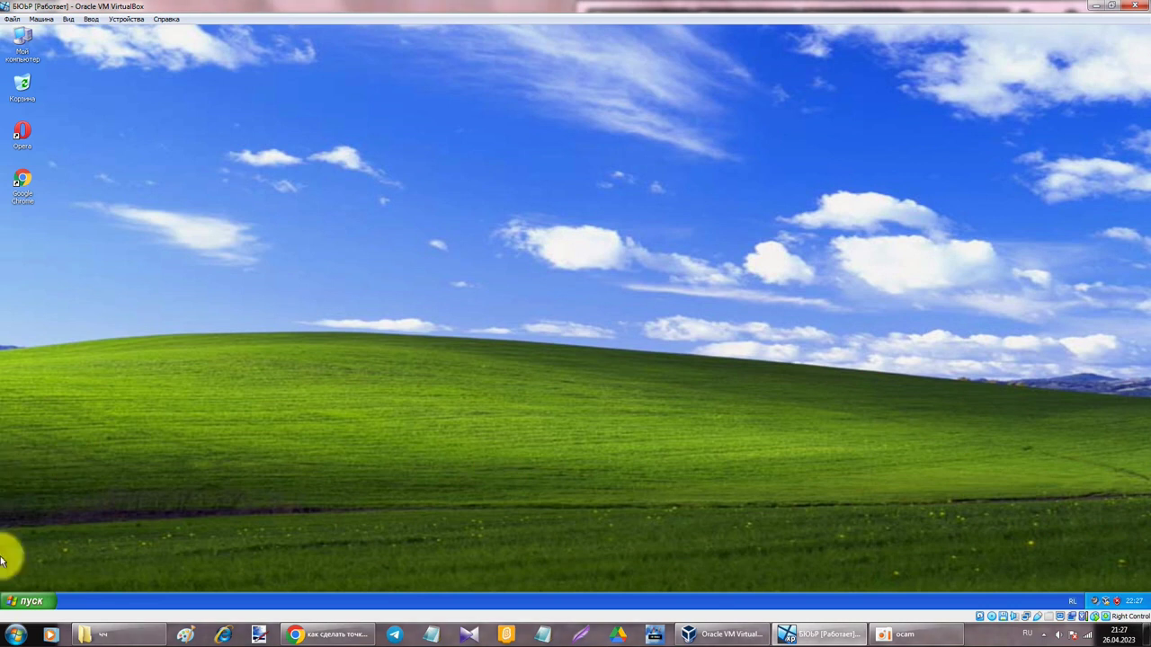
Open System Restore from the host's system tools, look through its list of restore points, and cancel the wizard.
{"action": "left_click", "coordinate": [16, 601]}
{"action": "left_click", "coordinate": [83, 547]}
{"action": "left_click", "coordinate": [91, 525]}
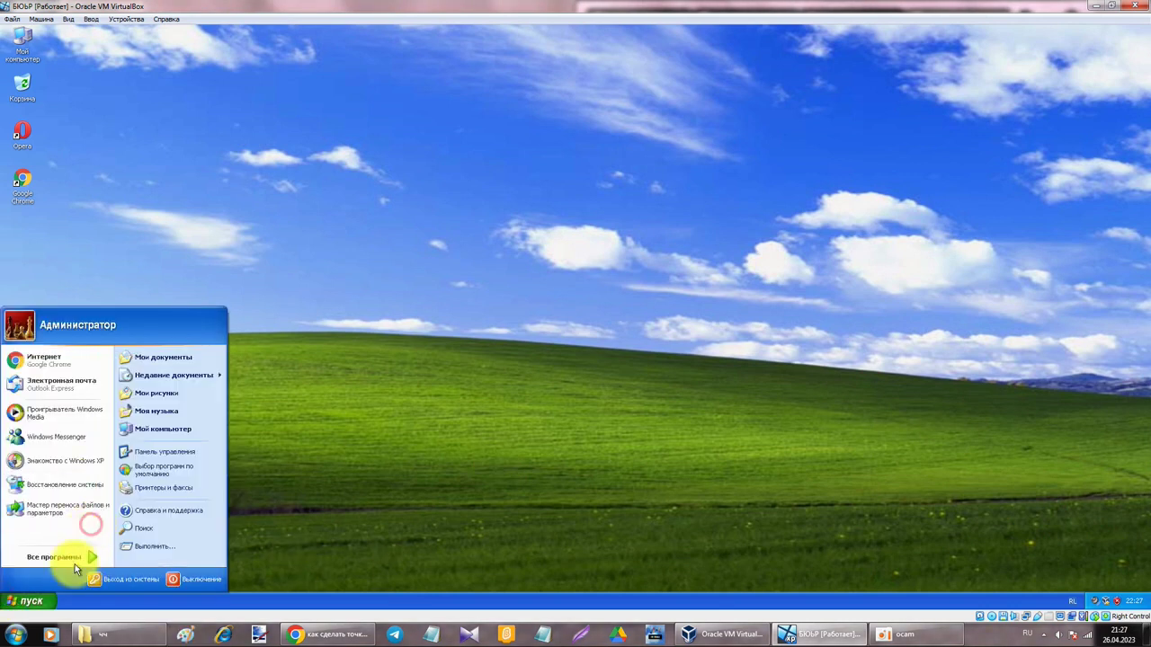
{"action": "left_click", "coordinate": [16, 635]}
{"action": "left_click", "coordinate": [138, 580]}
{"action": "left_click", "coordinate": [81, 560]}
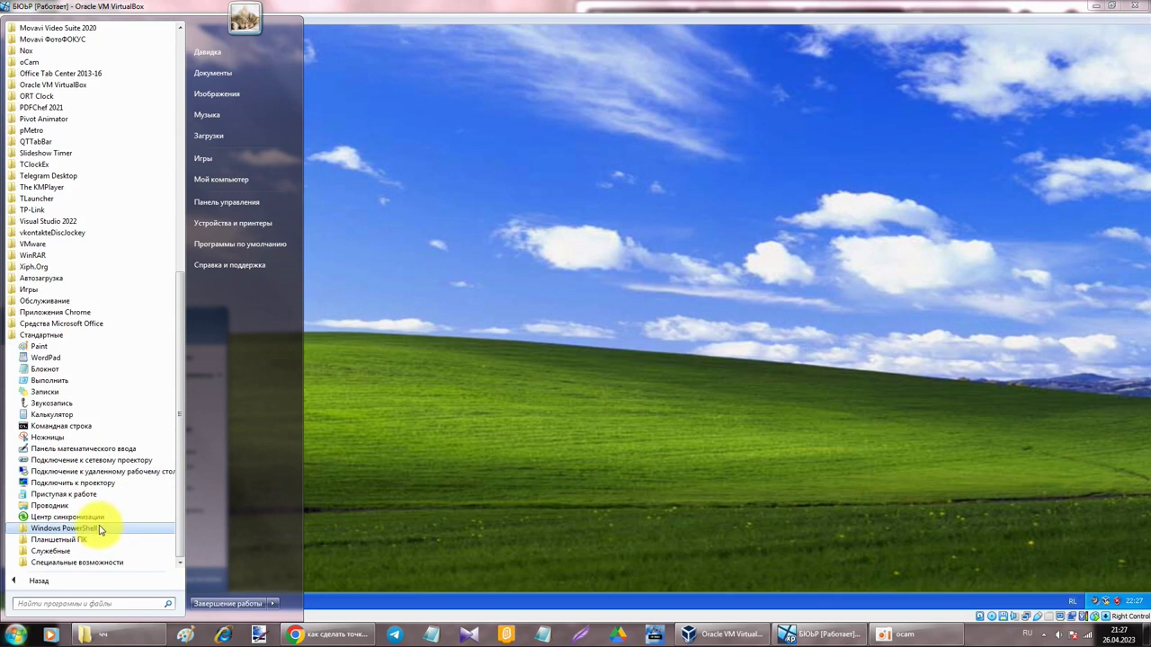
{"action": "left_click", "coordinate": [95, 552]}
{"action": "left_click", "coordinate": [57, 438]}
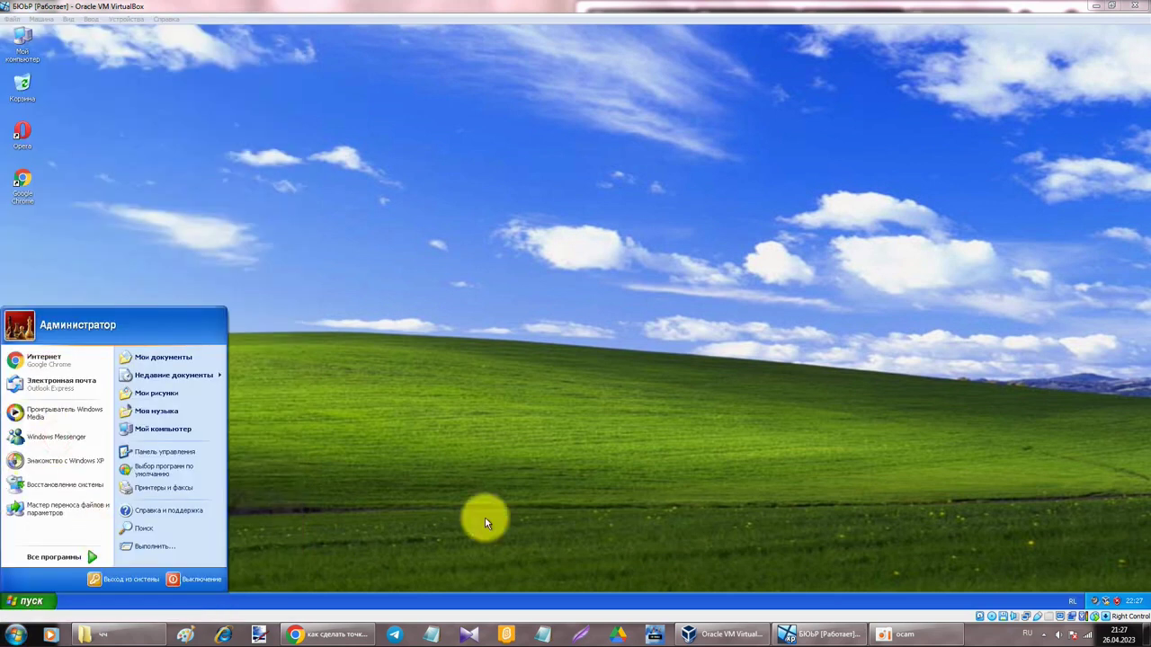
{"action": "left_click", "coordinate": [668, 444]}
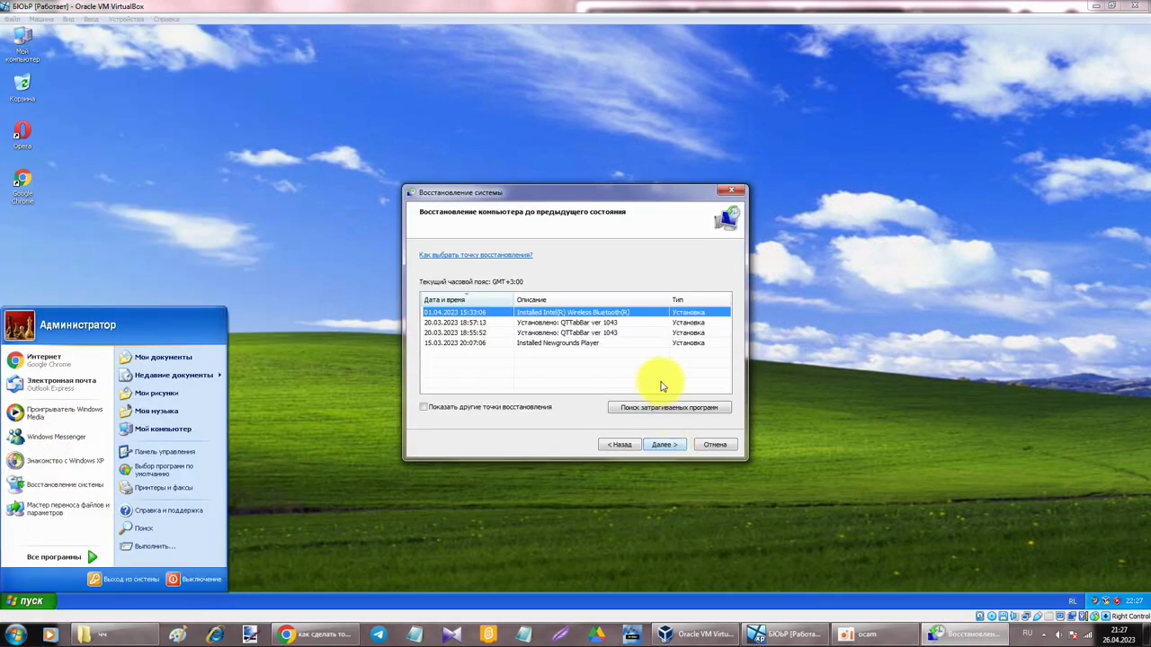
{"action": "left_click", "coordinate": [716, 449]}
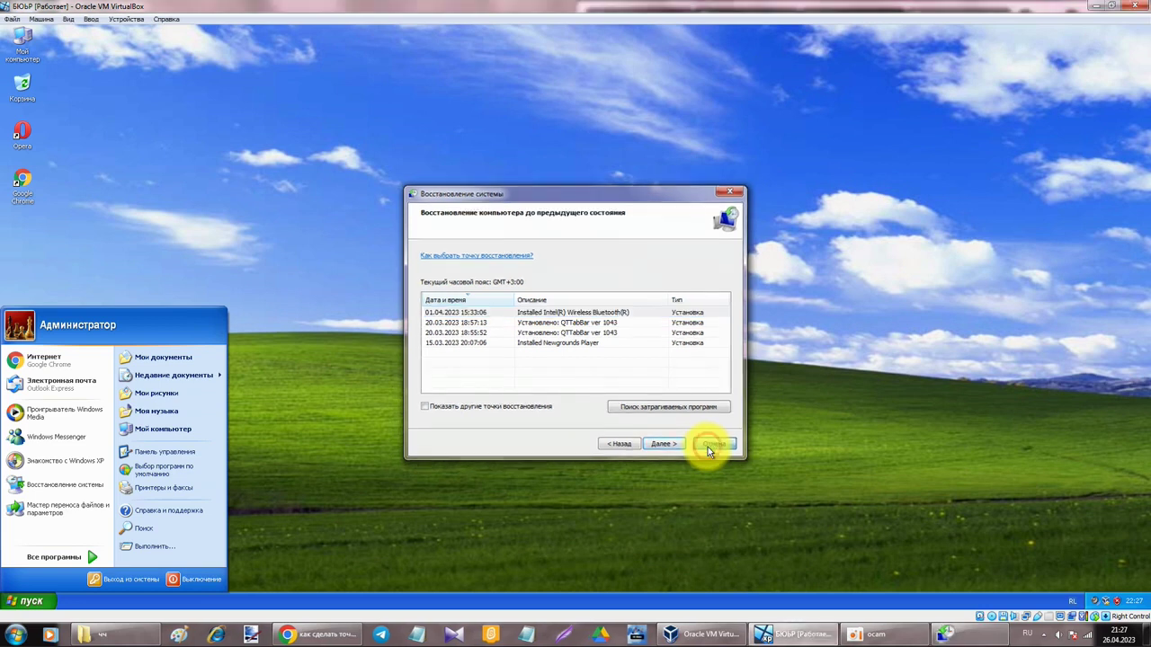
Shut down Windows XP in the virtual machine.
{"action": "left_click", "coordinate": [530, 422]}
{"action": "left_click_drag", "start_coordinate": [45, 514], "coordinate": [120, 501]}
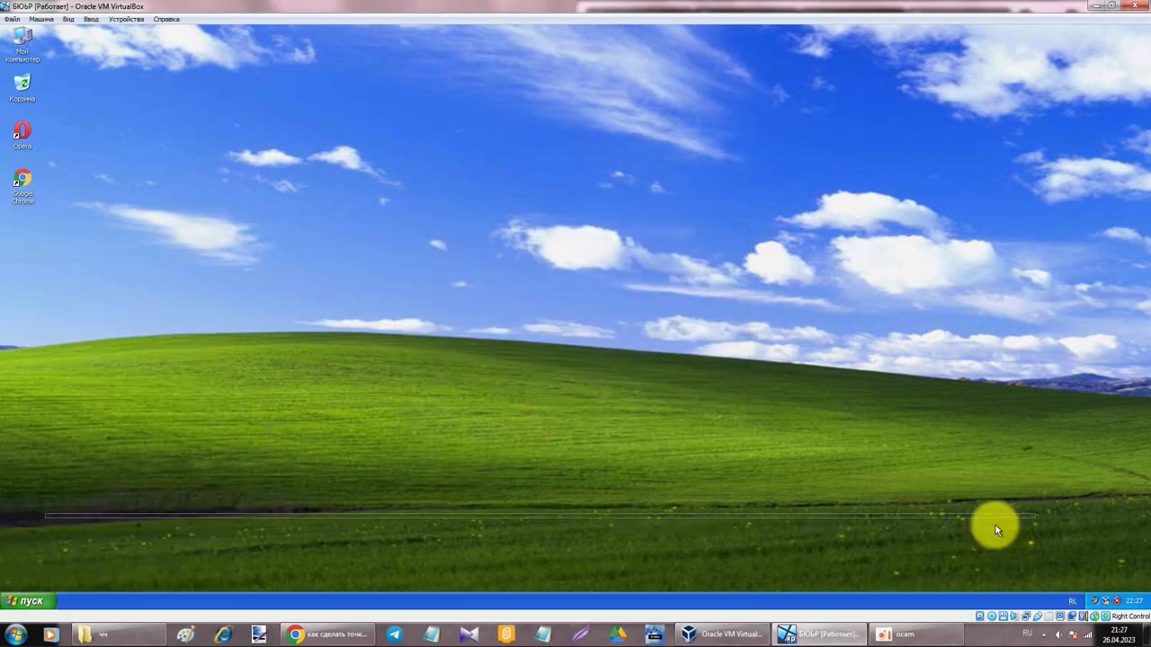
{"action": "left_click", "coordinate": [34, 600]}
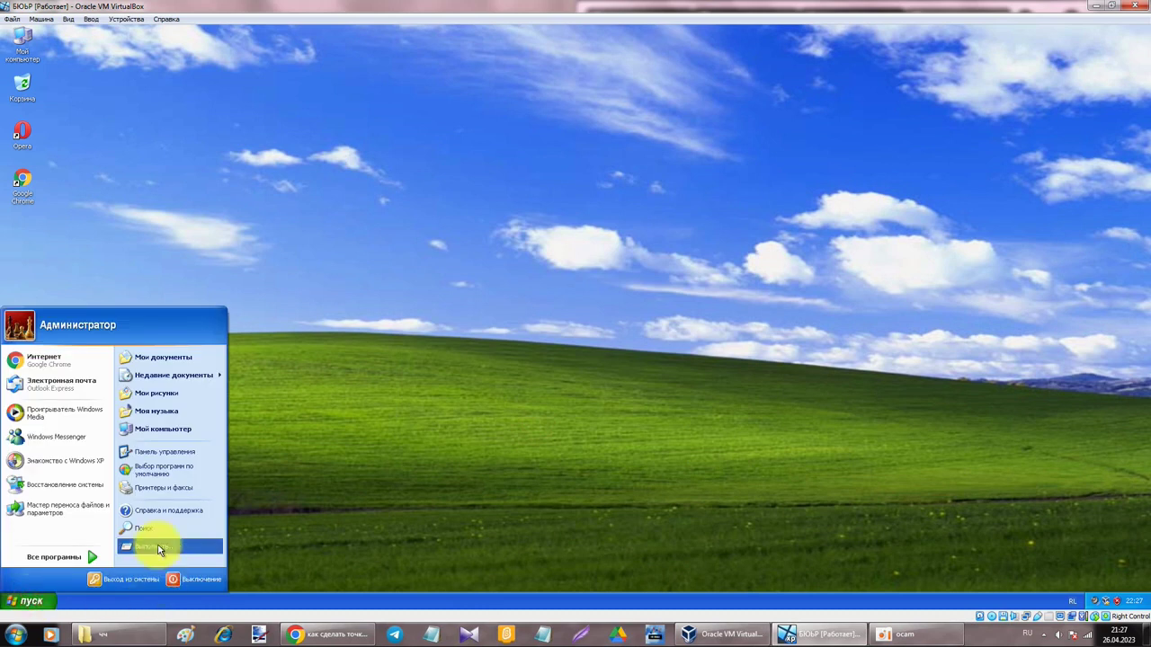
{"action": "left_click", "coordinate": [189, 581]}
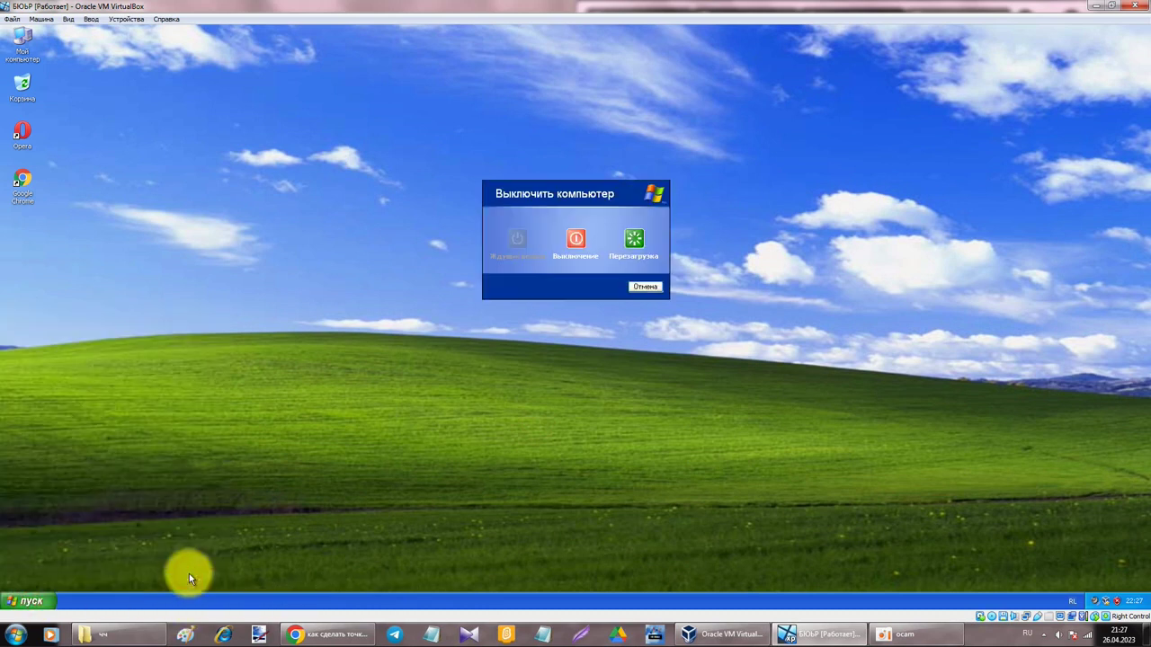
{"action": "left_click", "coordinate": [566, 241]}
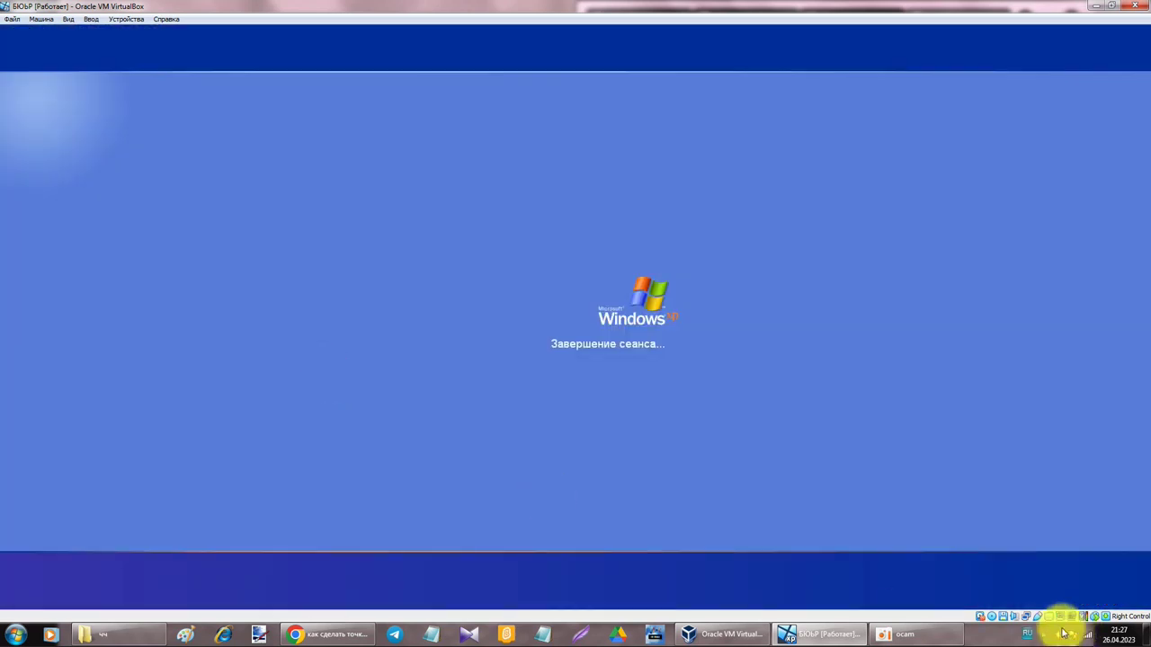
Switch to oCam, reposition its window over the virtual machine and pause the screen recording.
{"action": "left_click", "coordinate": [919, 642]}
{"action": "left_click_drag", "start_coordinate": [763, 205], "coordinate": [559, 226]}
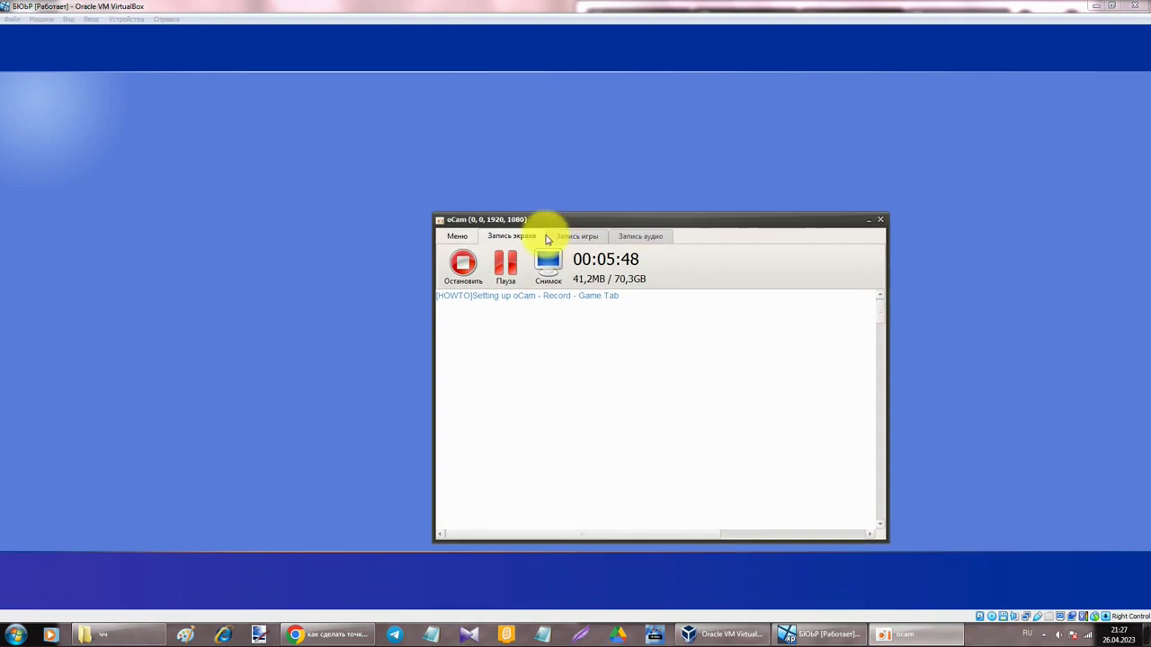
{"action": "left_click", "coordinate": [502, 269]}
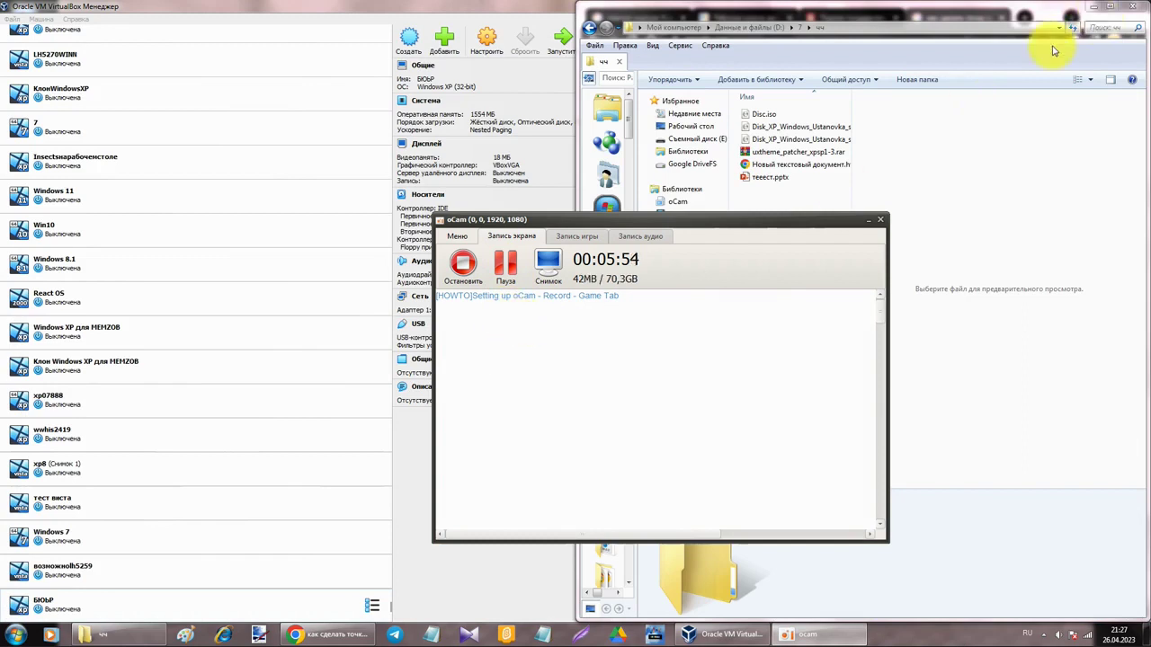
Delete the archive uxtheme_patcher_xpsp1-3.rar from the host folder "чч" and close the folder window.
{"action": "left_click", "coordinate": [829, 153]}
{"action": "key", "text": "Delete"}
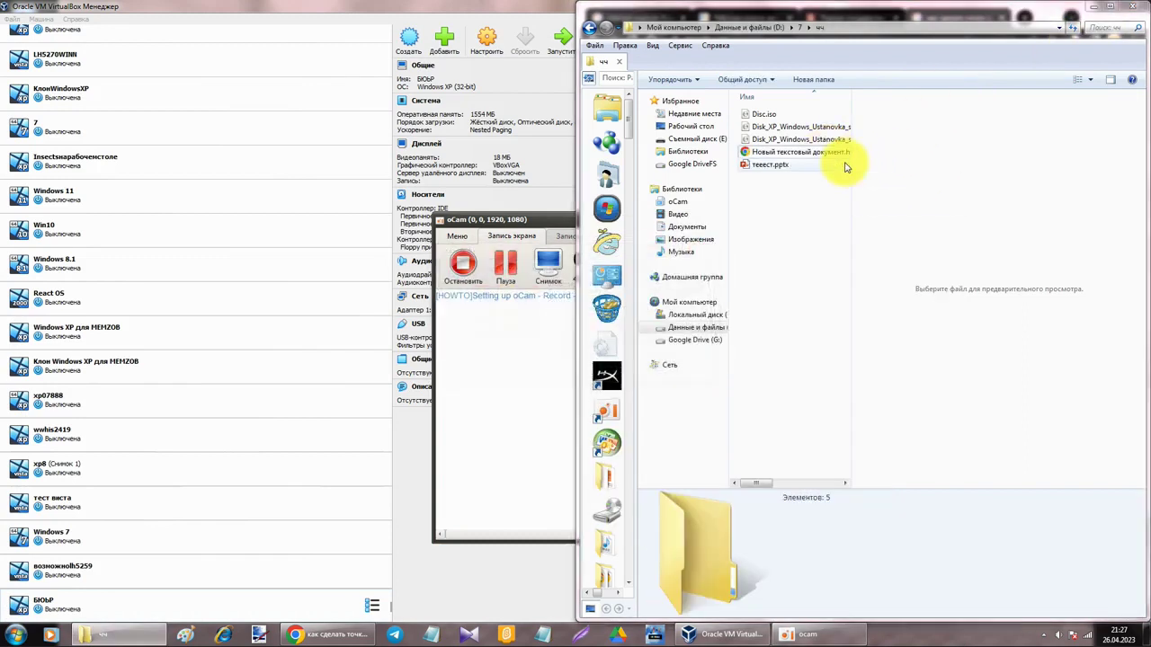
{"action": "left_click", "coordinate": [1128, 9]}
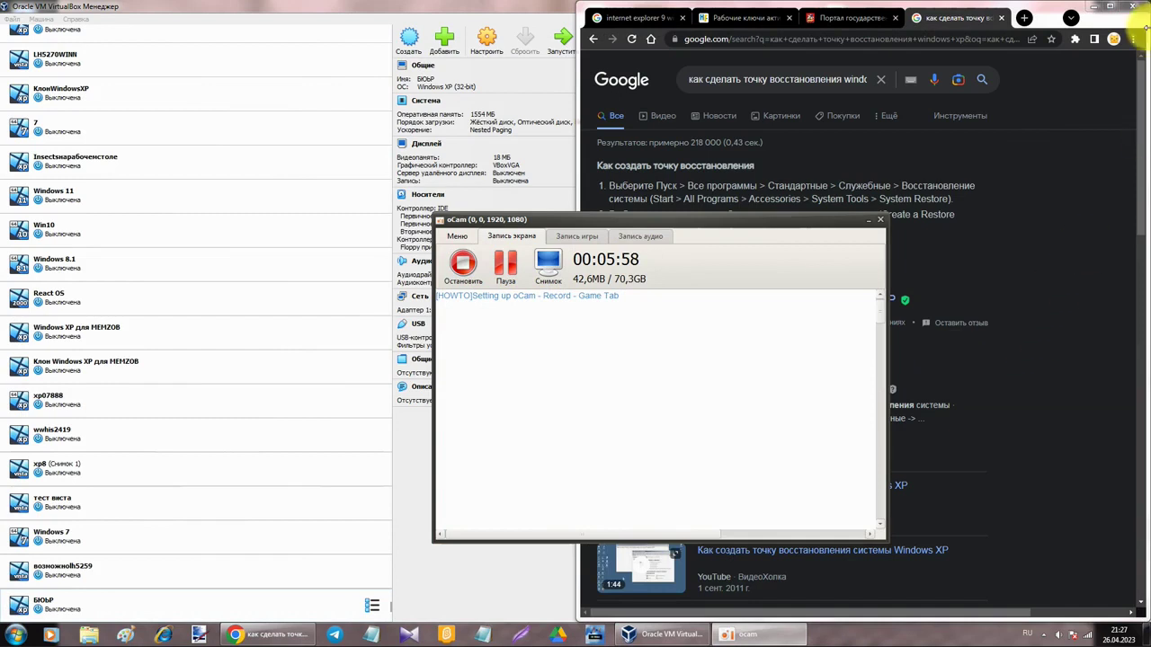
Minimize the Chrome window and dock the VirtualBox Manager window to the right half of the host desktop.
{"action": "left_click", "coordinate": [1088, 12]}
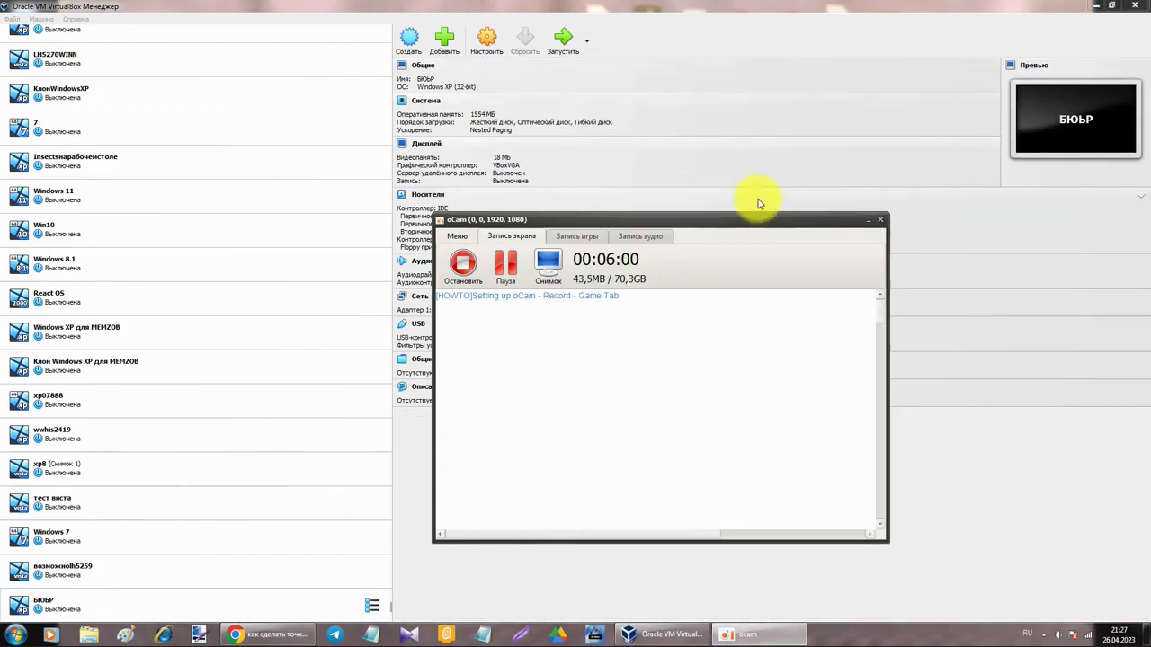
{"action": "left_click_drag", "start_coordinate": [737, 219], "coordinate": [603, 173]}
{"action": "left_click_drag", "start_coordinate": [707, 4], "coordinate": [1146, 406]}
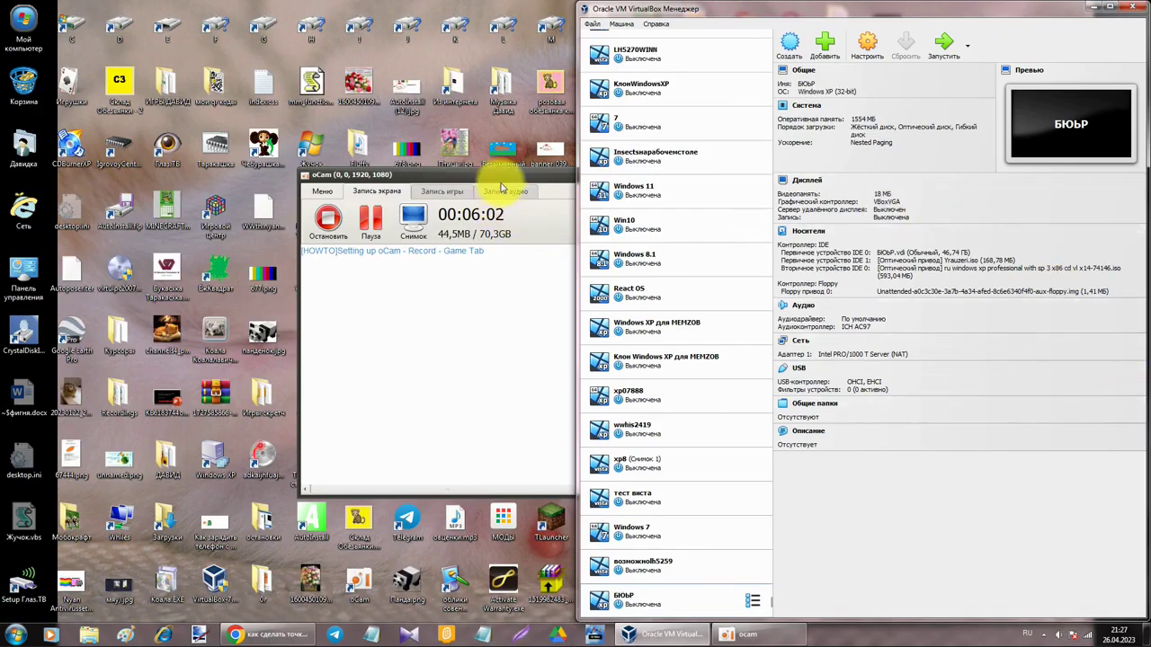
Move the oCam window clear of the VirtualBox machine details and stop the screen recording.
{"action": "left_click_drag", "start_coordinate": [504, 174], "coordinate": [398, 192]}
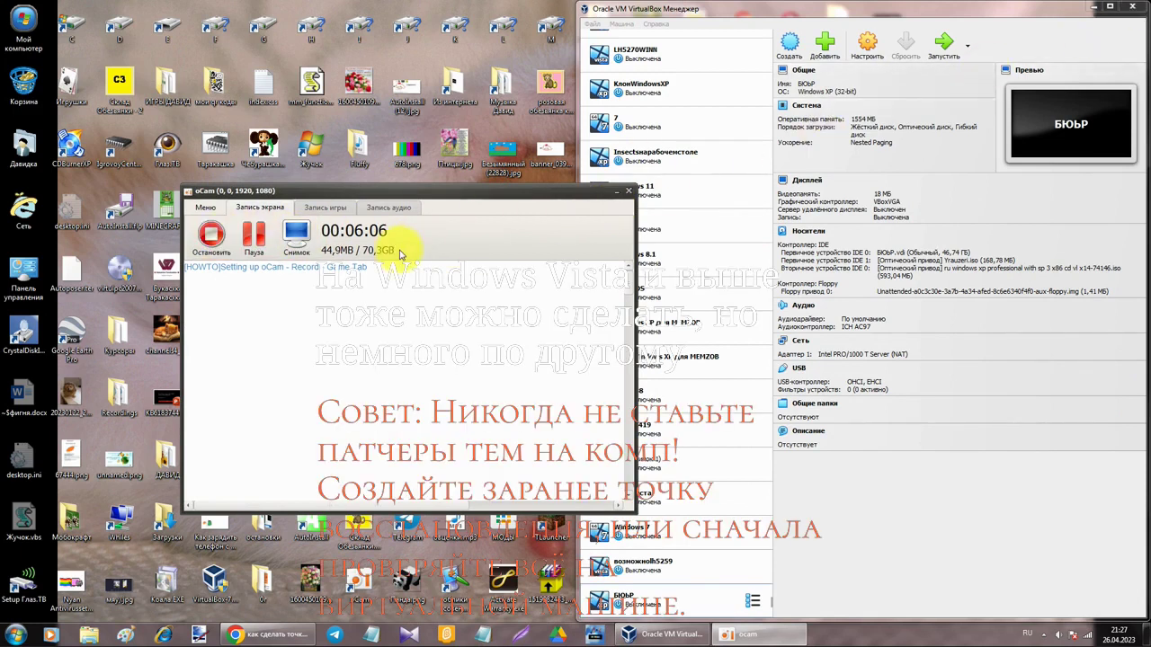
{"action": "left_click", "coordinate": [209, 252]}
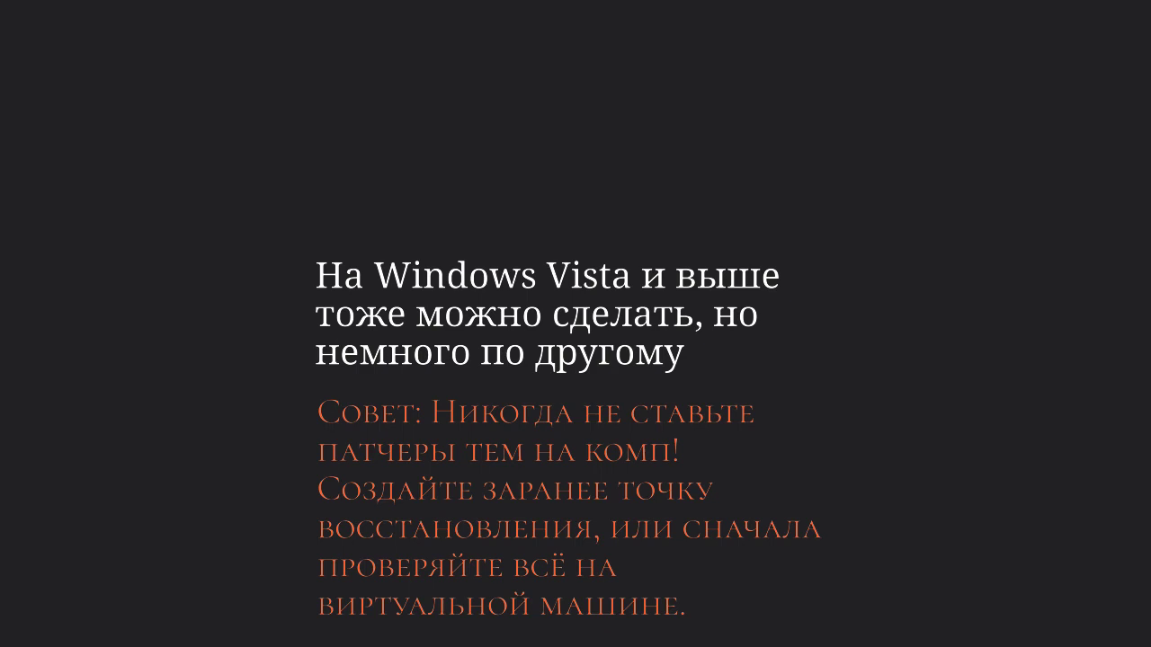